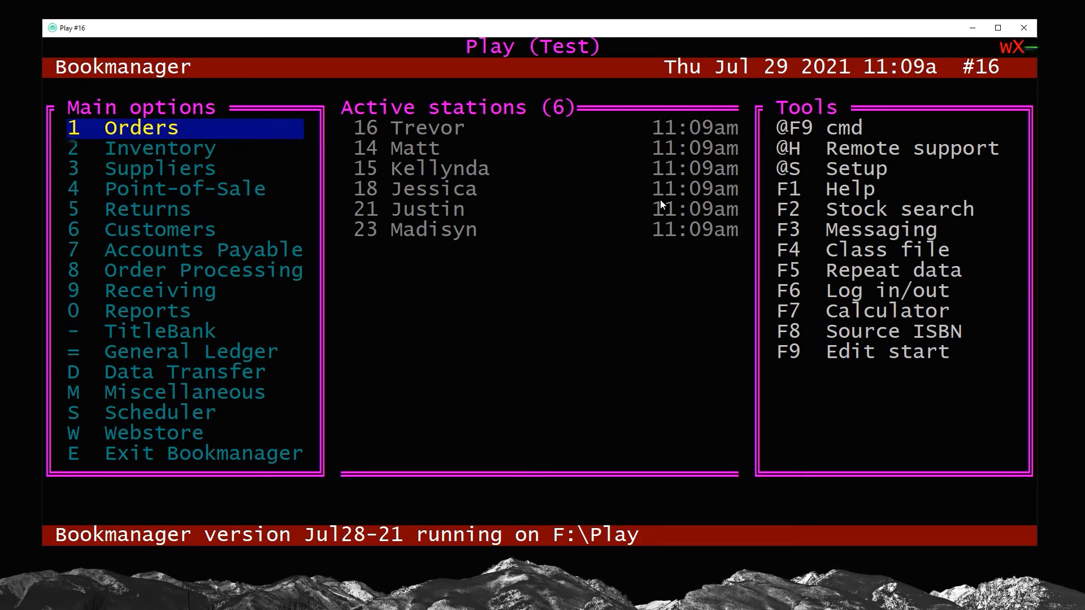
Open the customer records and view the current customer's A/R invoices.
key("Return")
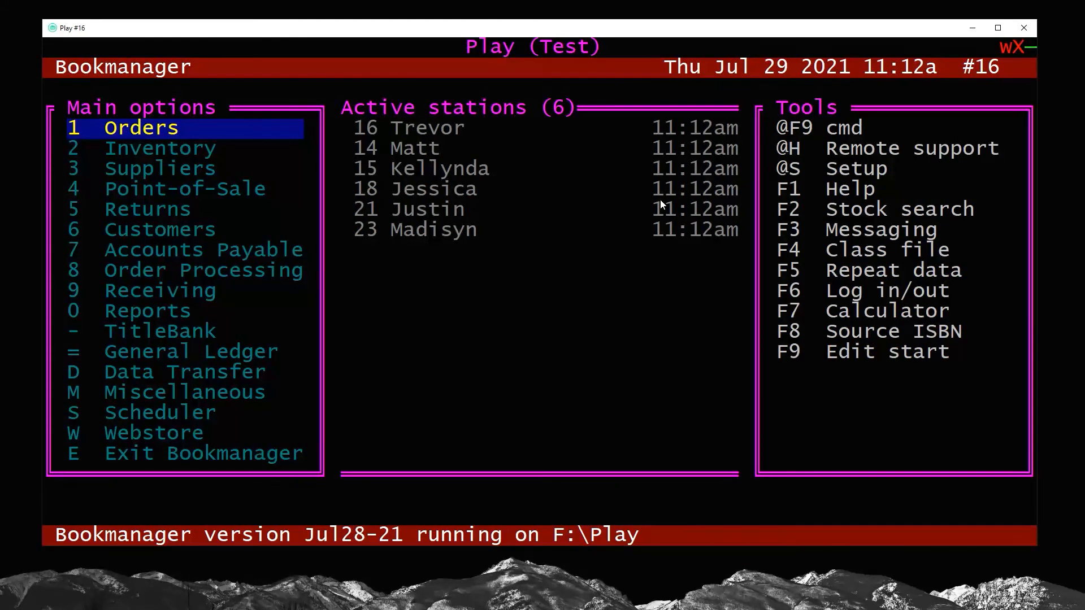
key("6")
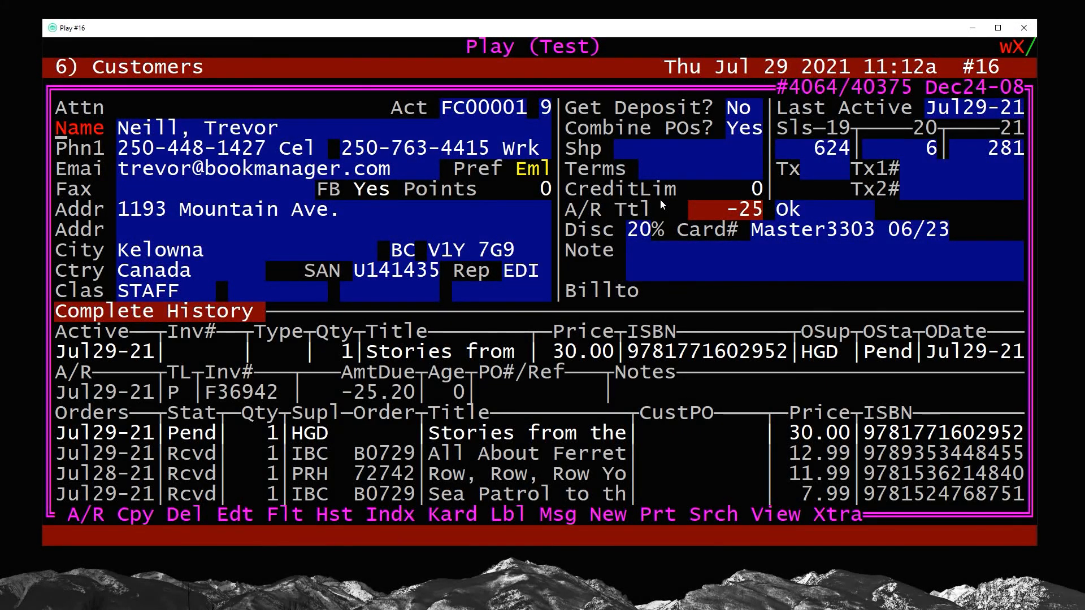
key("a")
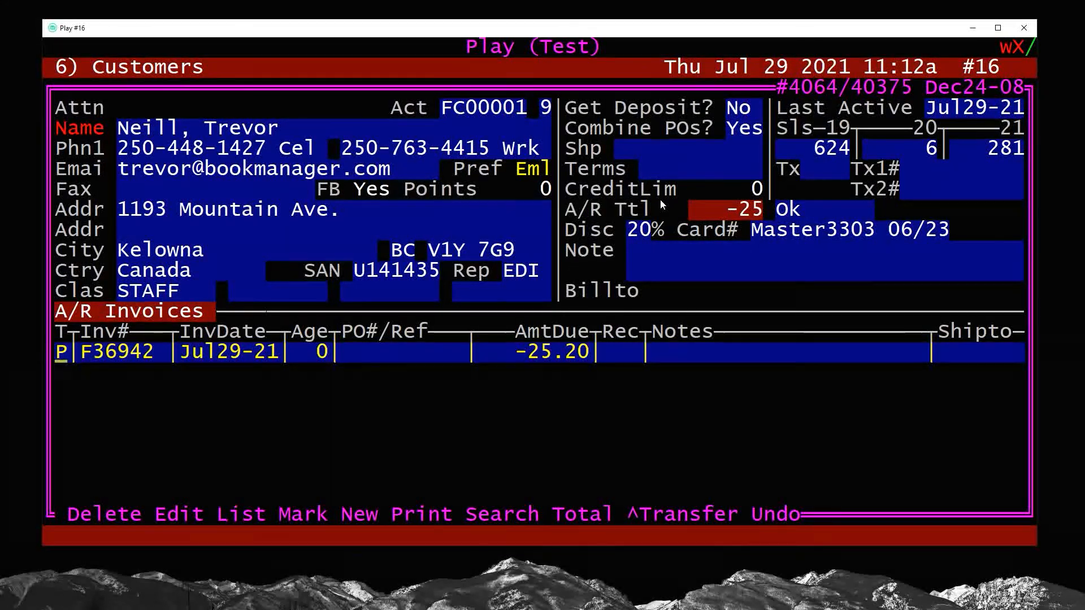
key("Escape")
Move to the next customer record and, from its A/R data, go to an account with A/R activity.
key("Down")
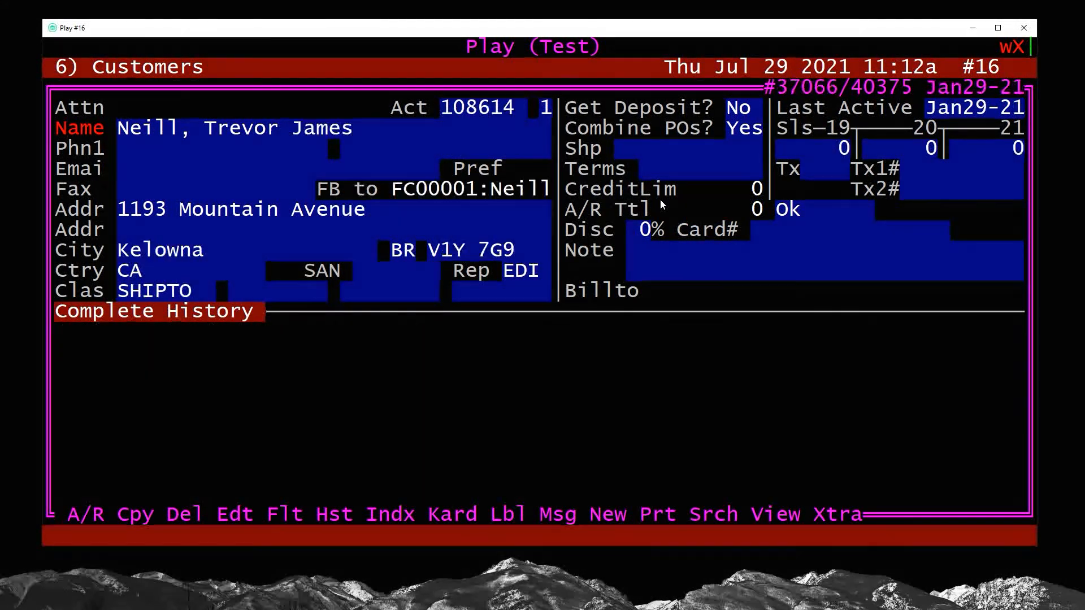
key("a")
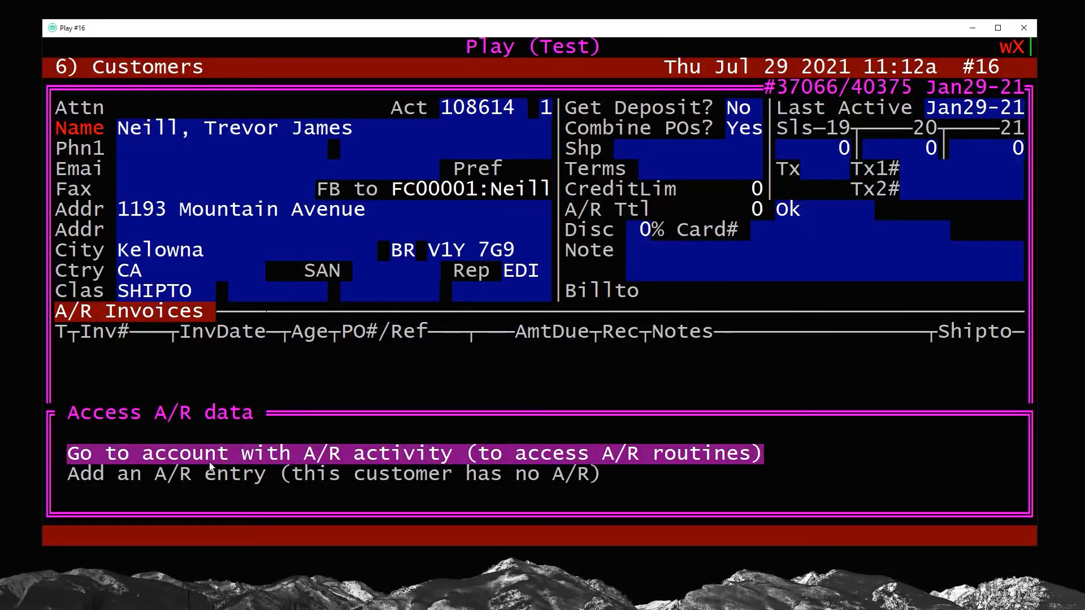
key("Return")
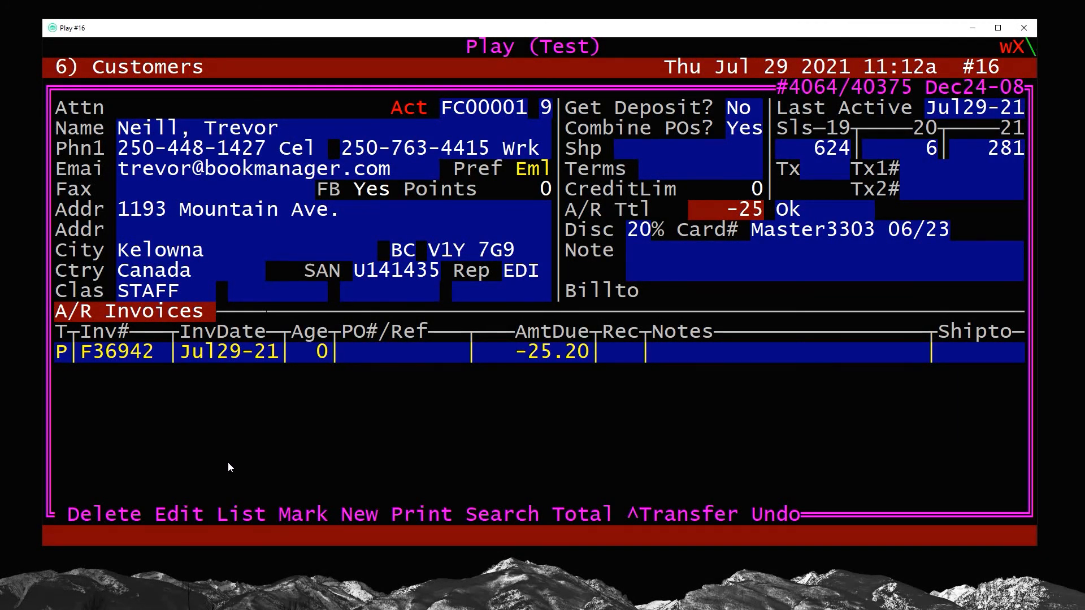
Open the A/R summary list of all accounts and check its period ending date.
left_click(416, 509)
key("Down")
key("Down")
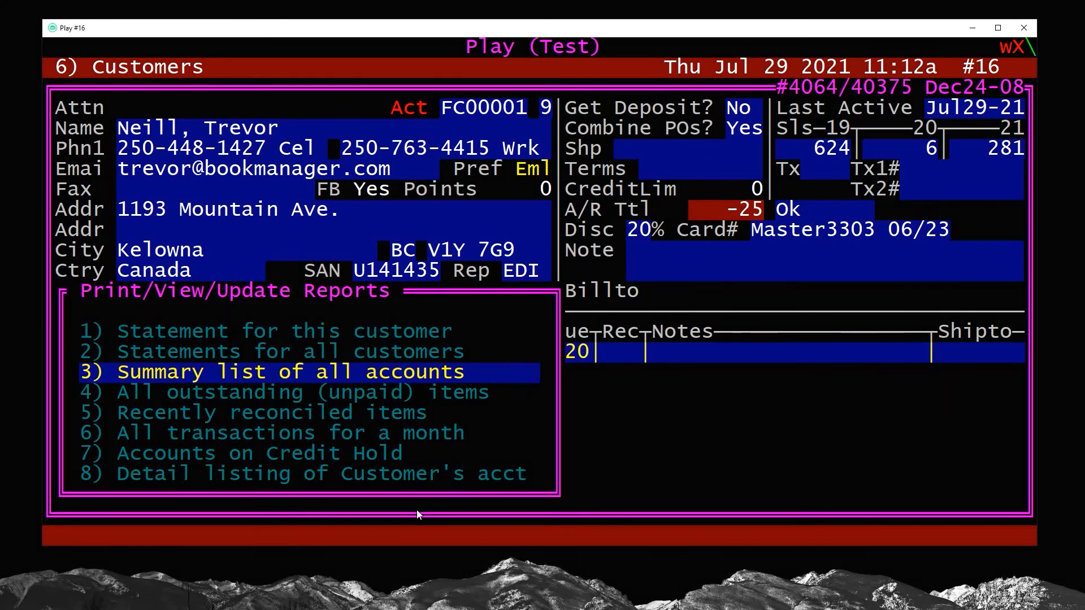
key("Return")
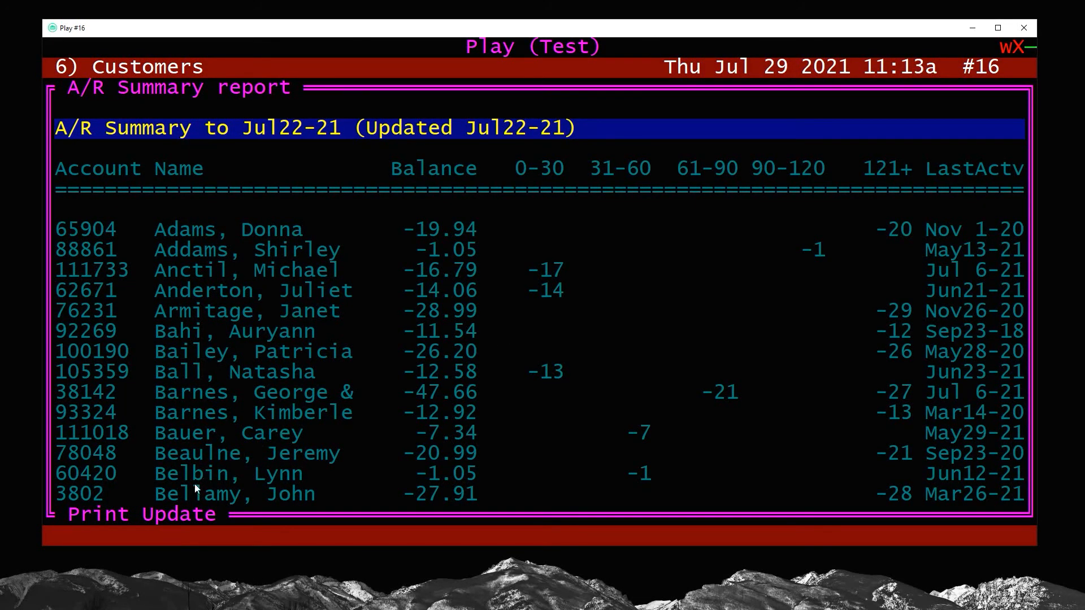
left_click_drag(145, 514, 217, 515)
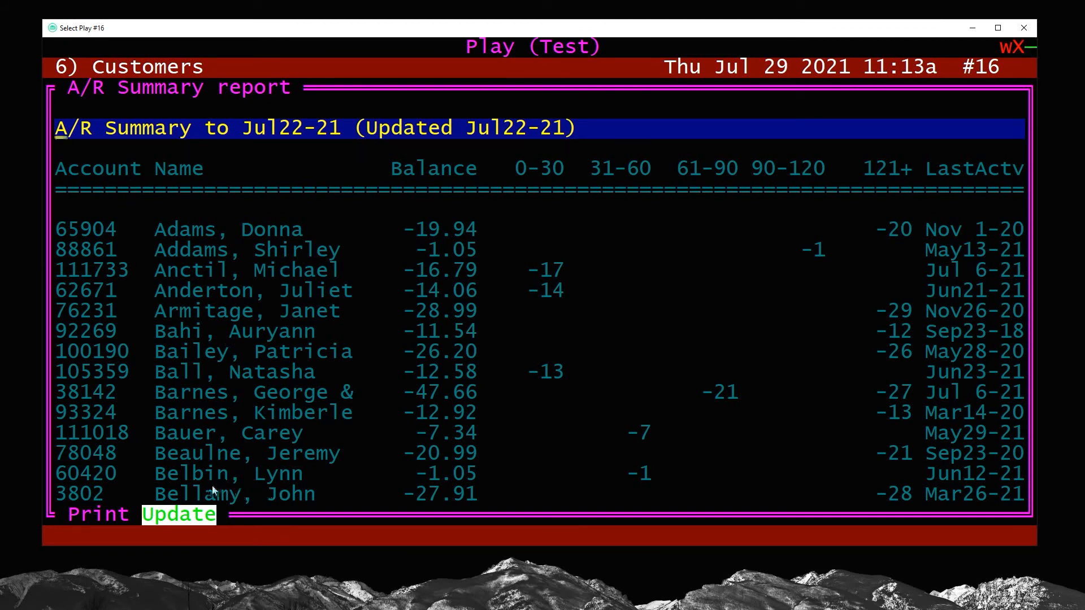
left_click_drag(57, 129, 339, 130)
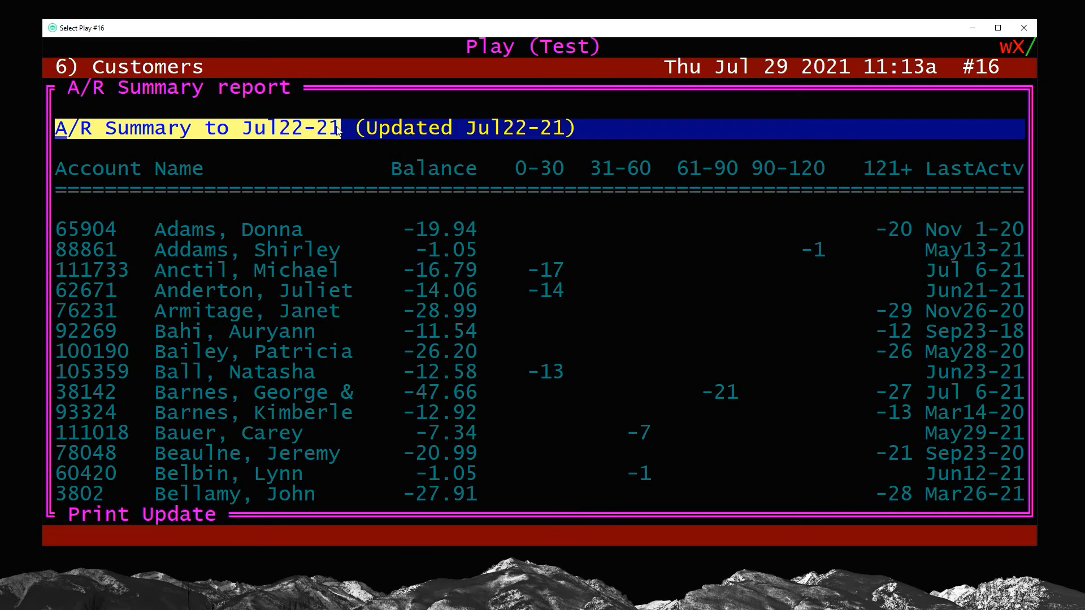
left_click_drag(243, 130, 301, 140)
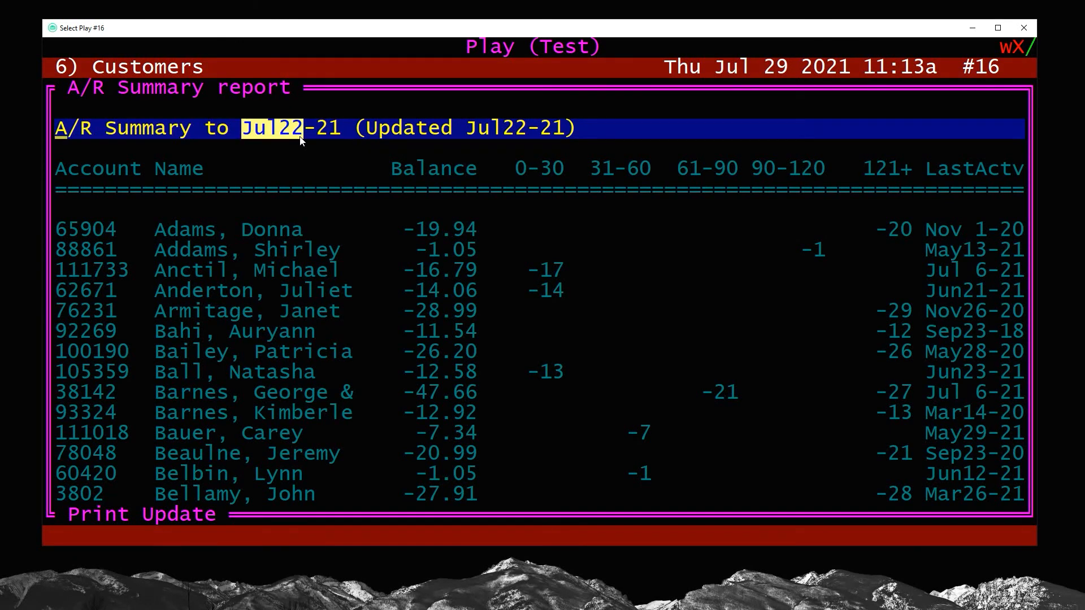
left_click(299, 136)
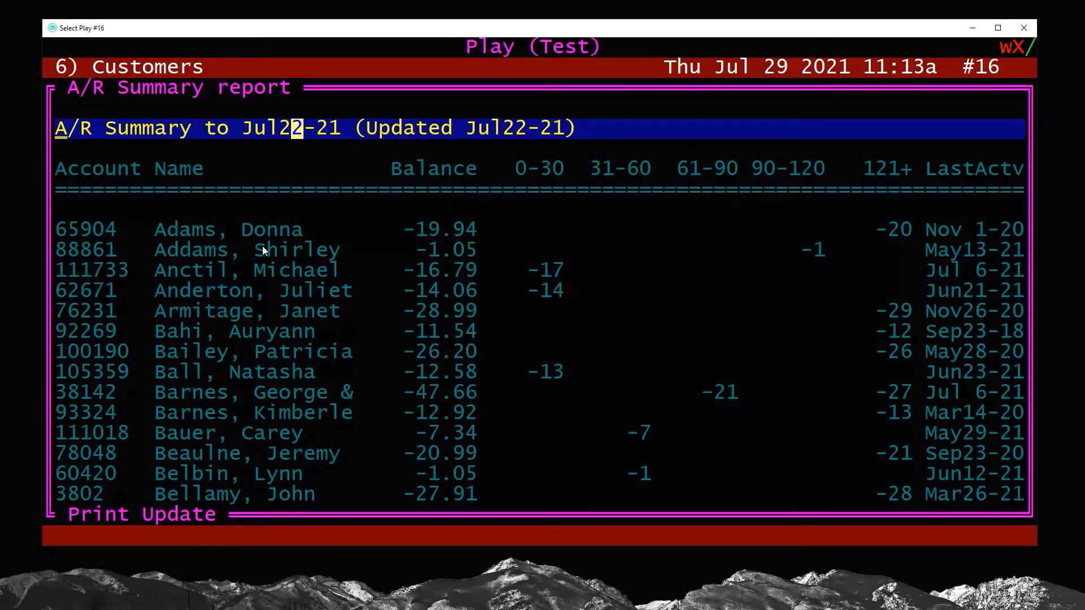
key("Escape")
Update the A/R summary report to 07/29/21 with only credit balances, all customer types, no age limits and small balances at 0.00.
key("u")
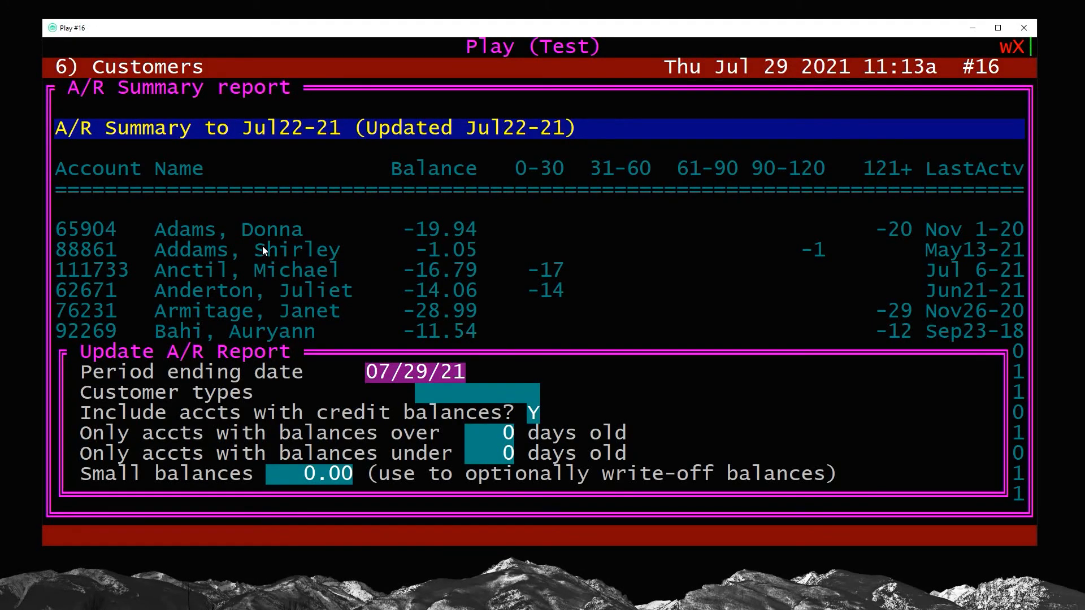
key("Return")
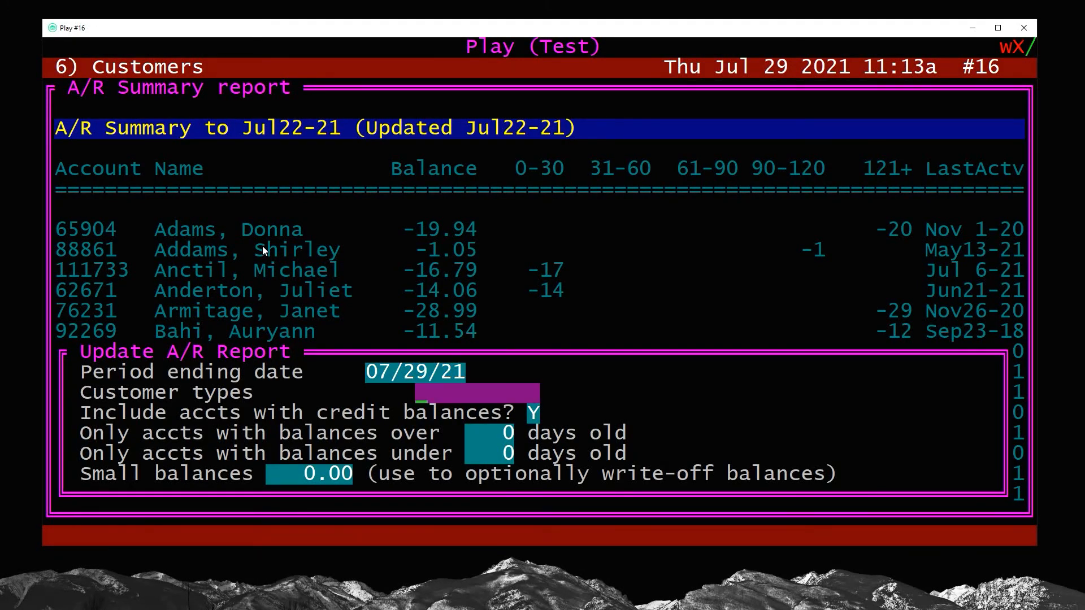
key("Return")
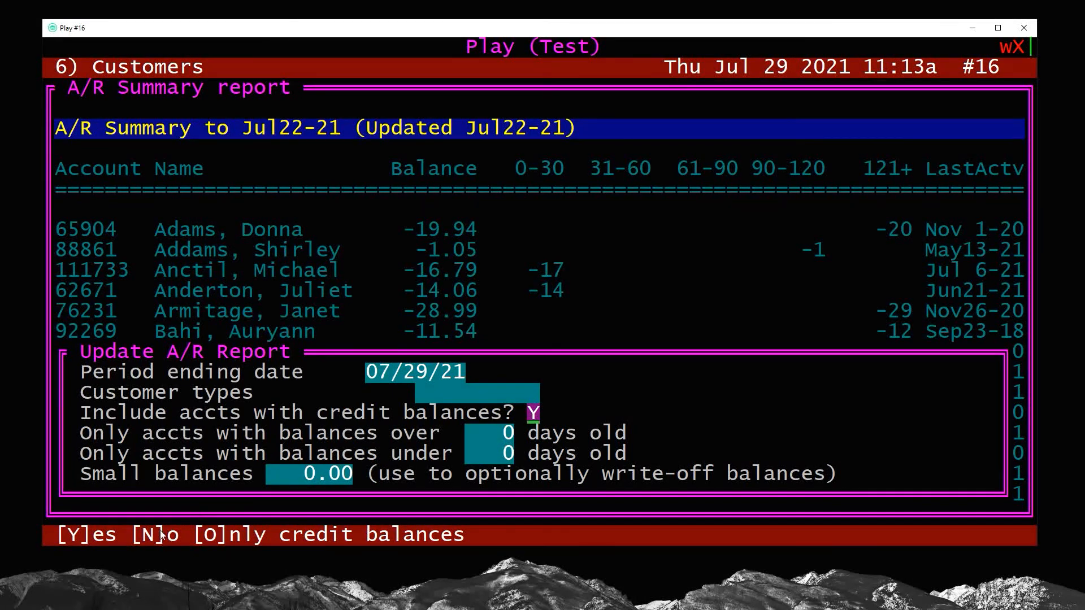
left_click_drag(197, 541, 227, 540)
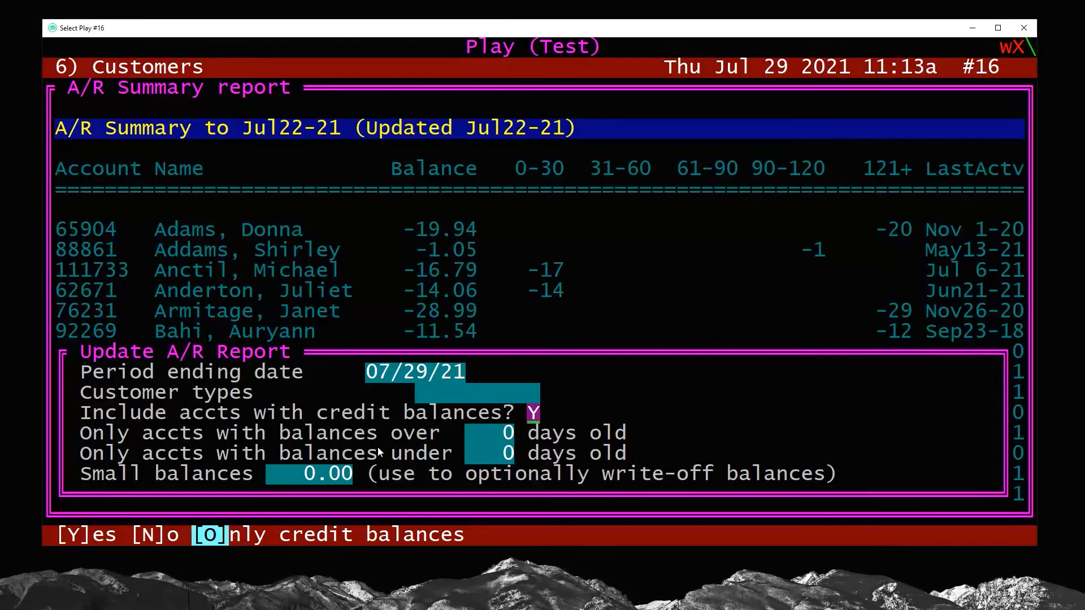
type("O")
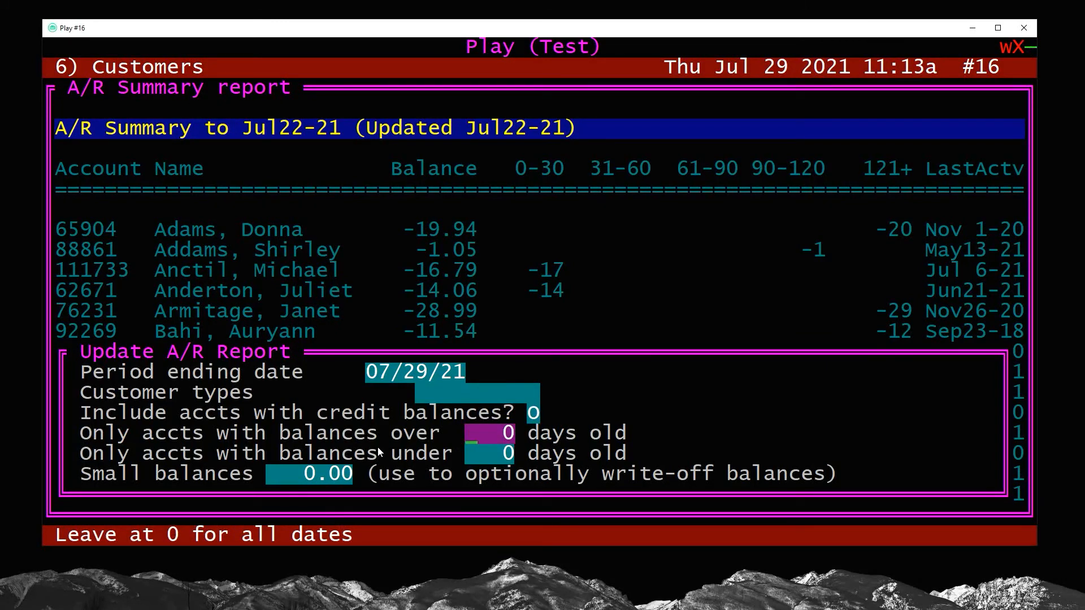
key("Return")
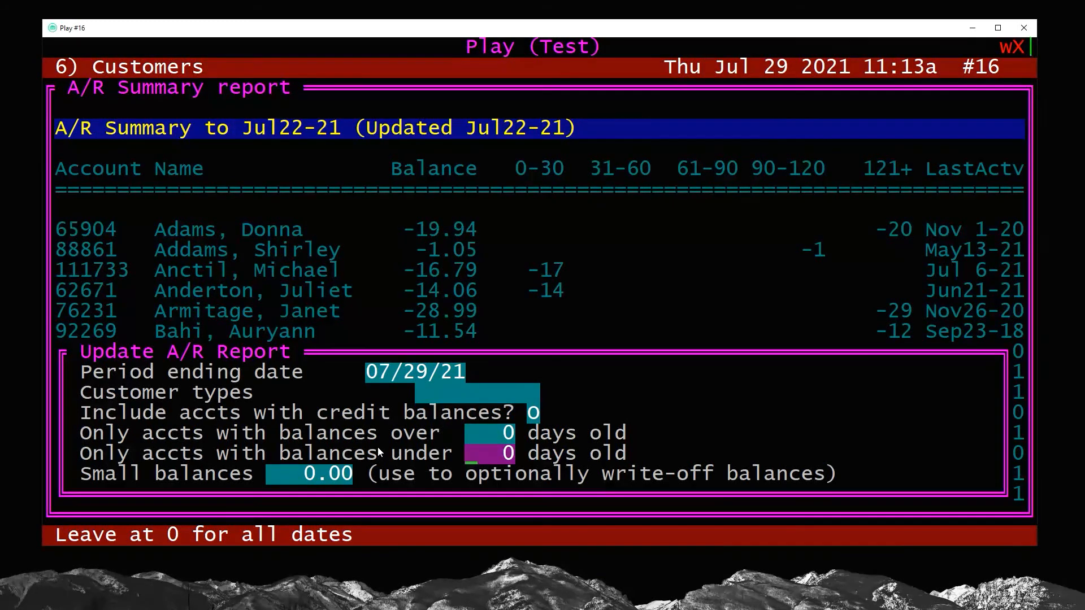
key("Return")
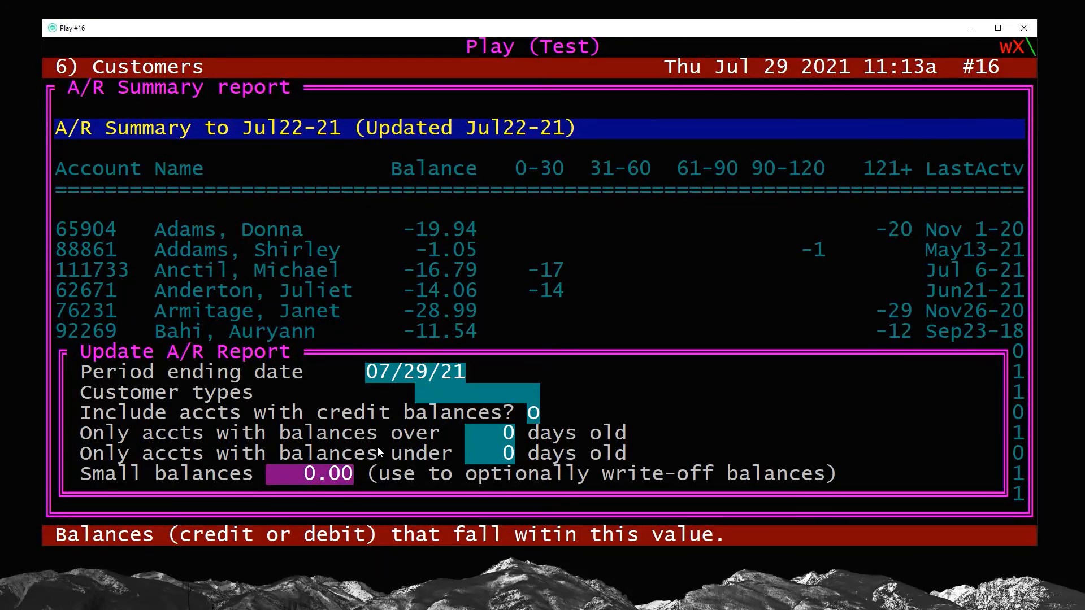
key("Return")
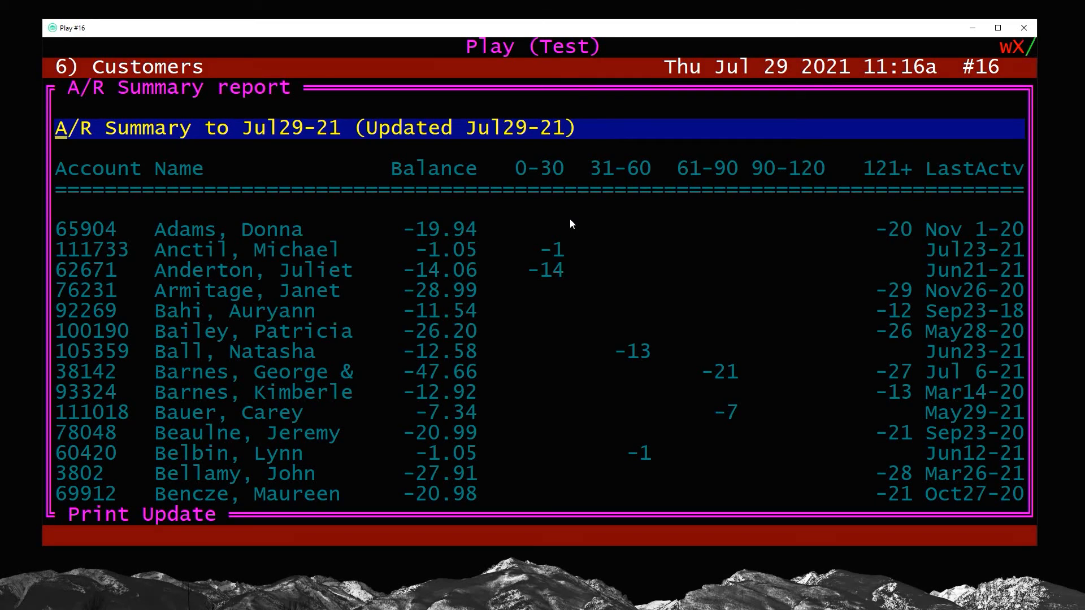
Look through the updated A/R summary down to its totals, examining the account balances, ageing columns and last activity dates.
key("Down")
key("Down")
key("Down")
key("Down")
key("Down")
key("Down")
key("Down")
key("Down")
key("Down")
key("Down")
key("Down")
key("Up")
key("Up")
key("Up")
key("Up")
key("Up")
key("Up")
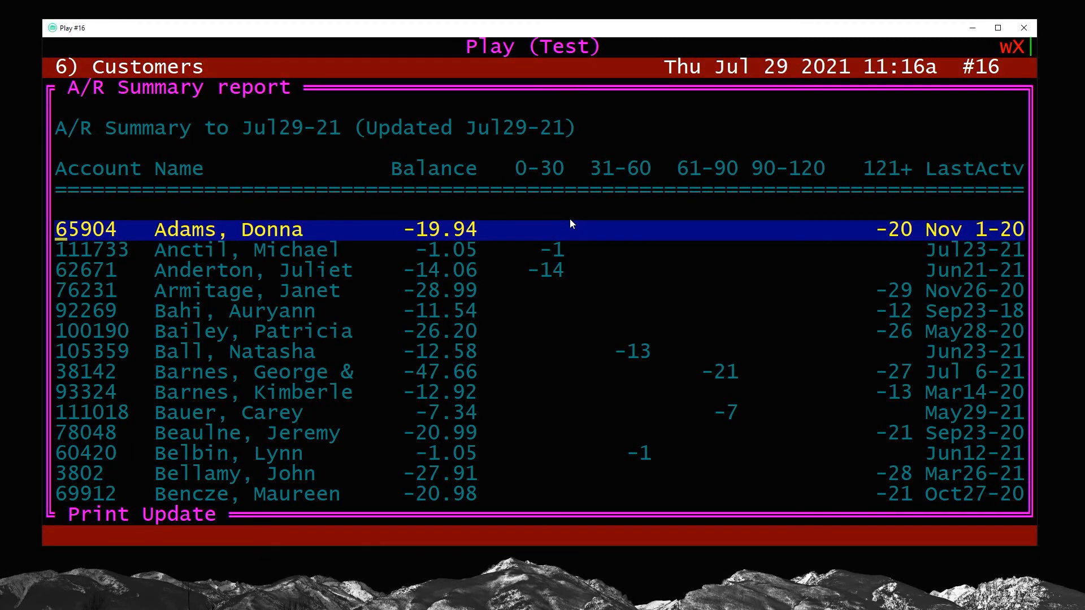
key("Down")
key("Down")
key("Down")
key("Down")
key("Down")
key("Down")
key("Down")
key("Down")
key("Down")
key("Down")
key("Down")
key("Down")
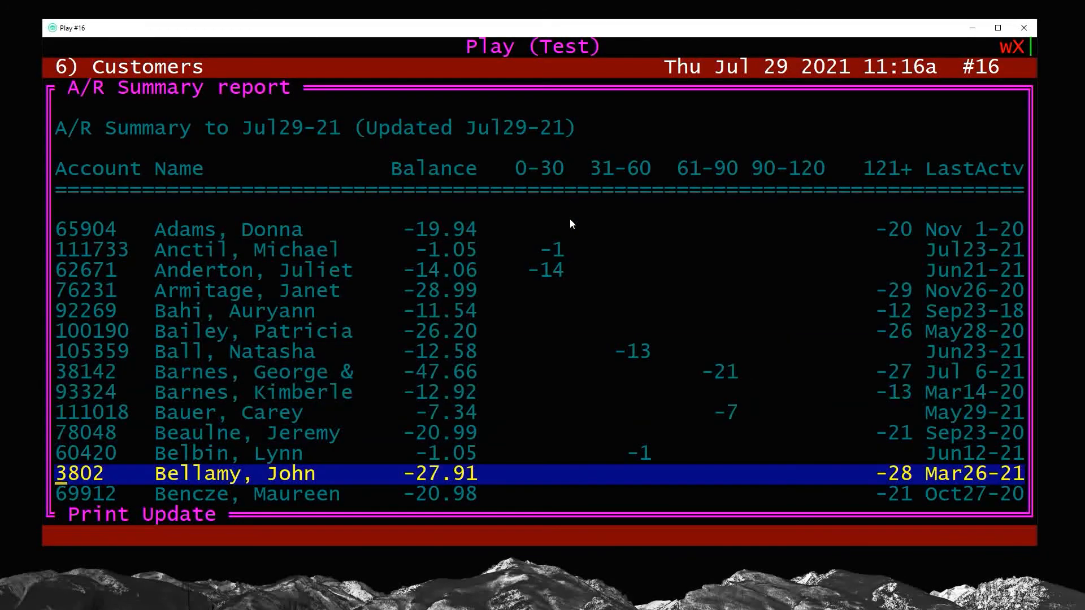
key("Page_Down")
key("Page_Down")
key("Page_Down")
key("Page_Down")
key("Page_Down")
key("Page_Down")
key("Page_Down")
key("Page_Down")
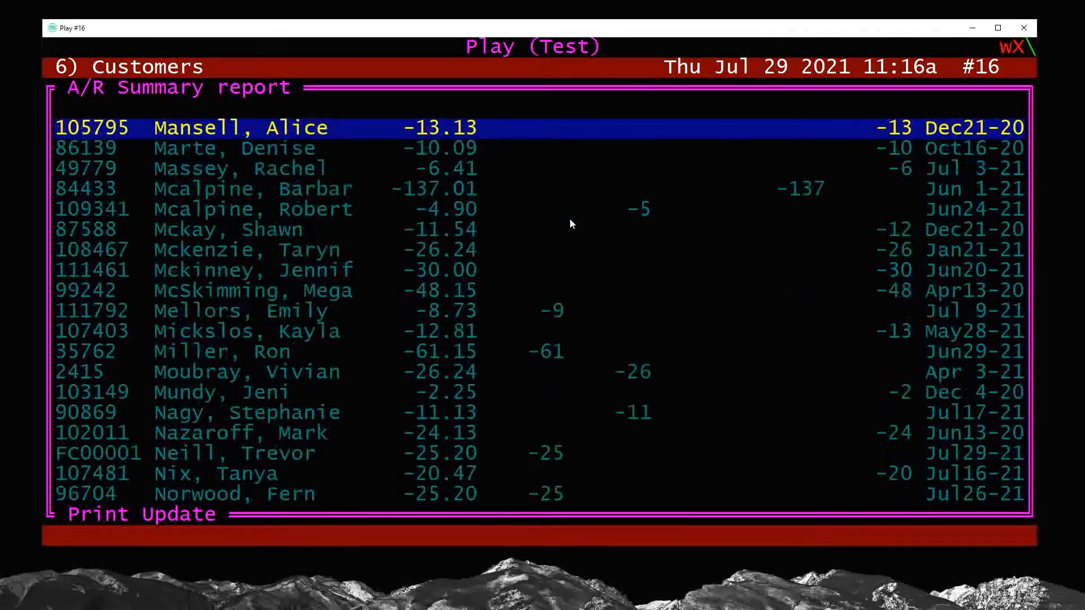
key("Down")
key("Down")
key("Down")
key("Down")
key("Down")
key("Down")
key("Down")
key("Down")
key("Down")
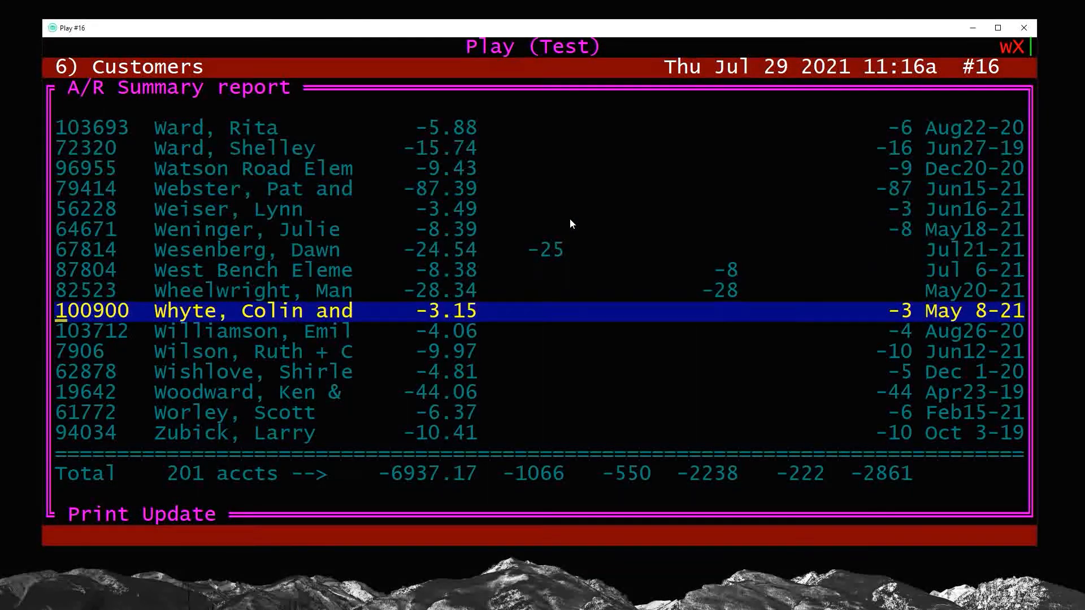
key("Page_Up")
key("Page_Up")
key("Page_Up")
key("Page_Up")
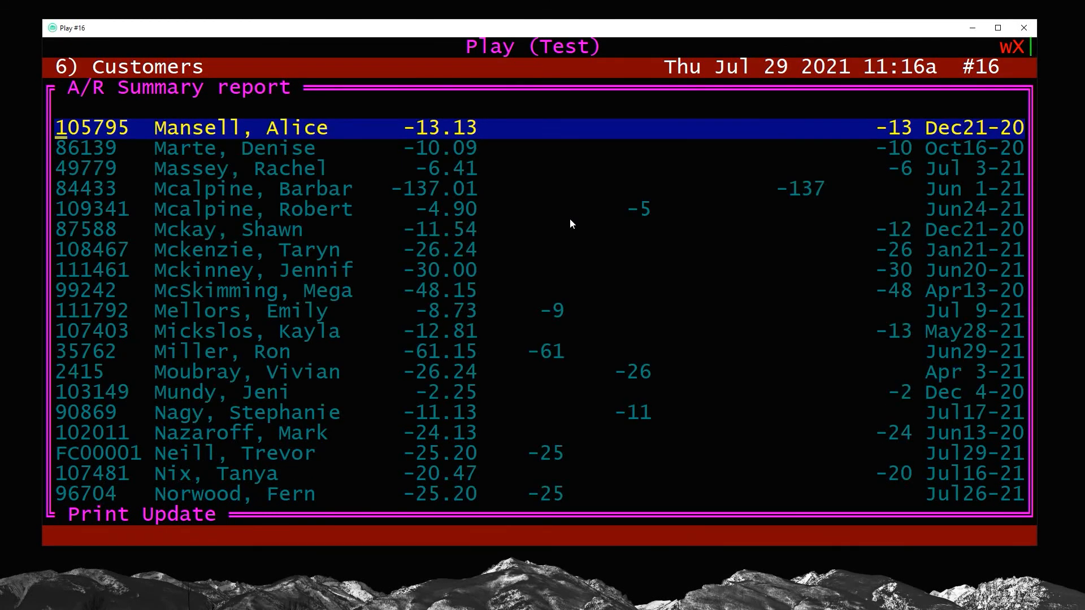
key("Page_Up")
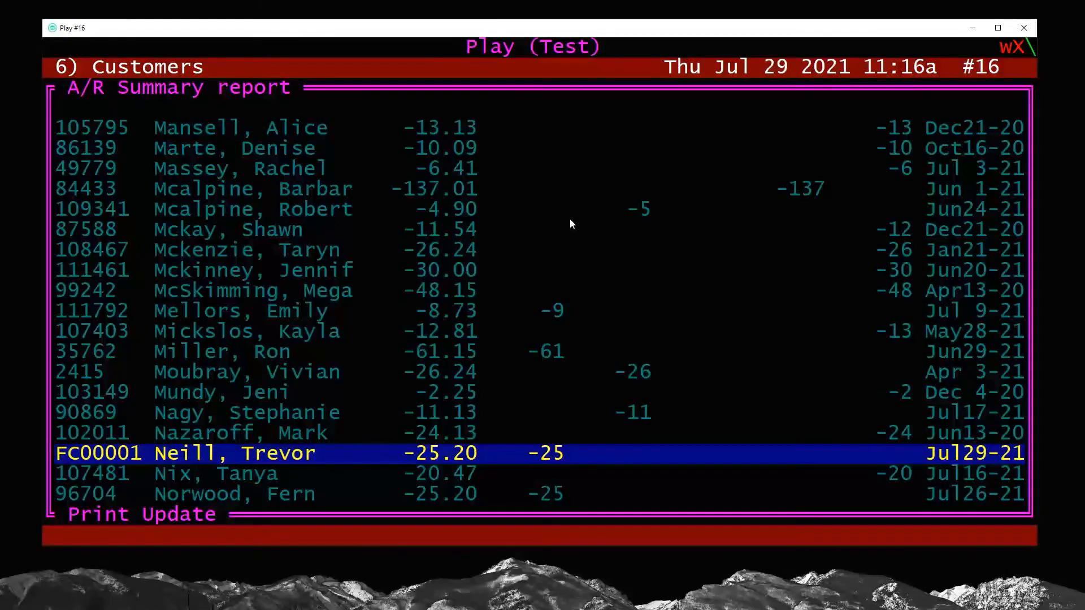
key("Page_Up")
key("Page_Up")
key("Page_Up")
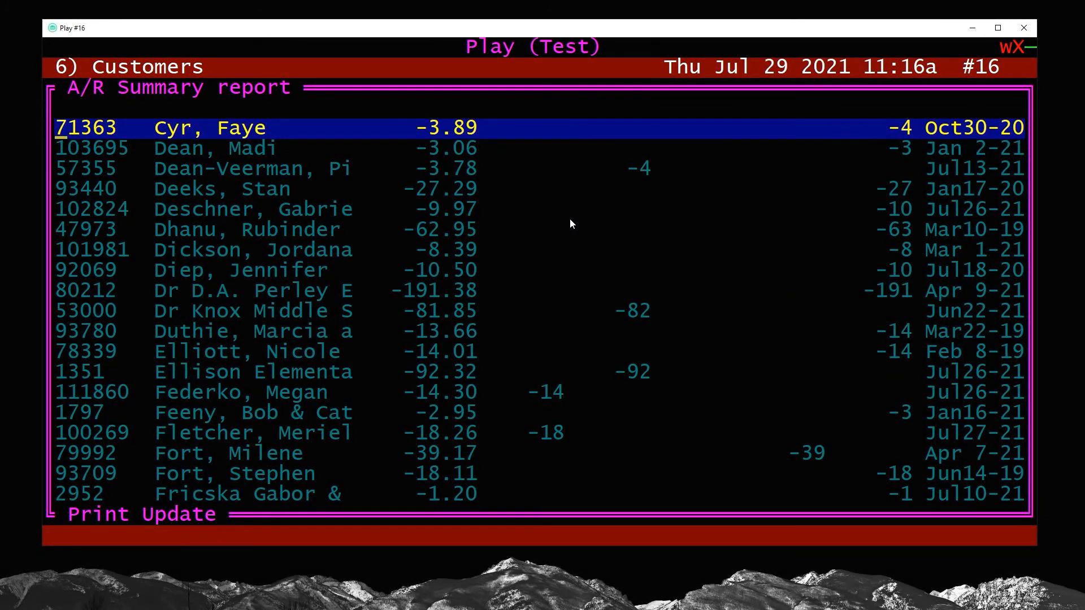
key("Page_Up")
key("Page_Up")
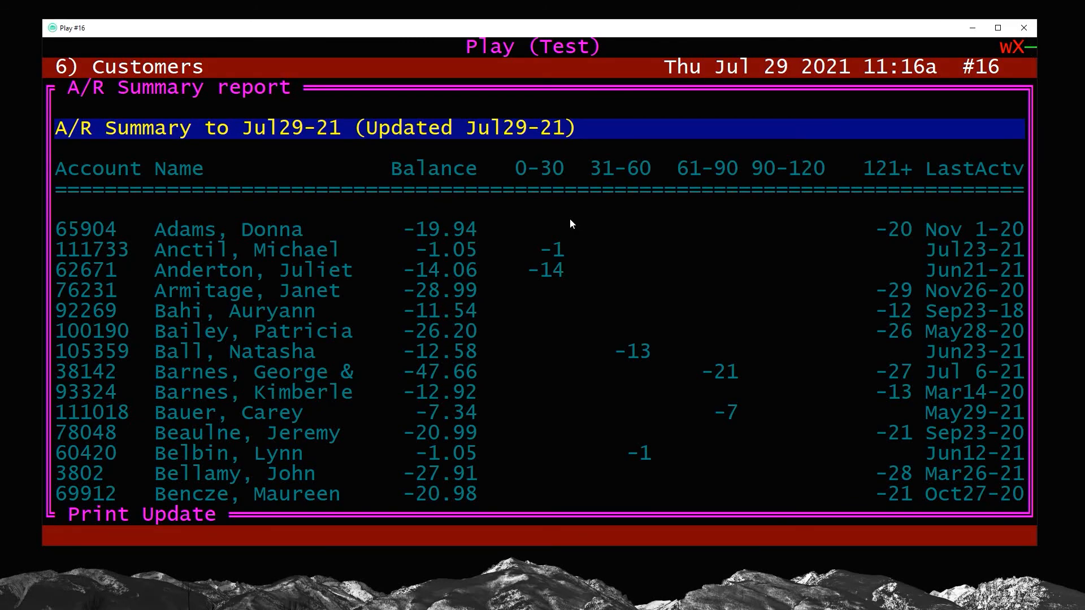
key("Down")
key("Down")
key("Down")
key("Down")
key("Down")
key("Down")
key("Down")
key("Down")
key("Down")
key("Down")
key("Down")
key("Down")
key("Down")
key("Down")
key("Down")
key("Down")
key("Down")
key("Down")
key("Down")
key("Down")
key("Down")
key("Down")
key("Down")
key("Down")
key("Down")
key("Down")
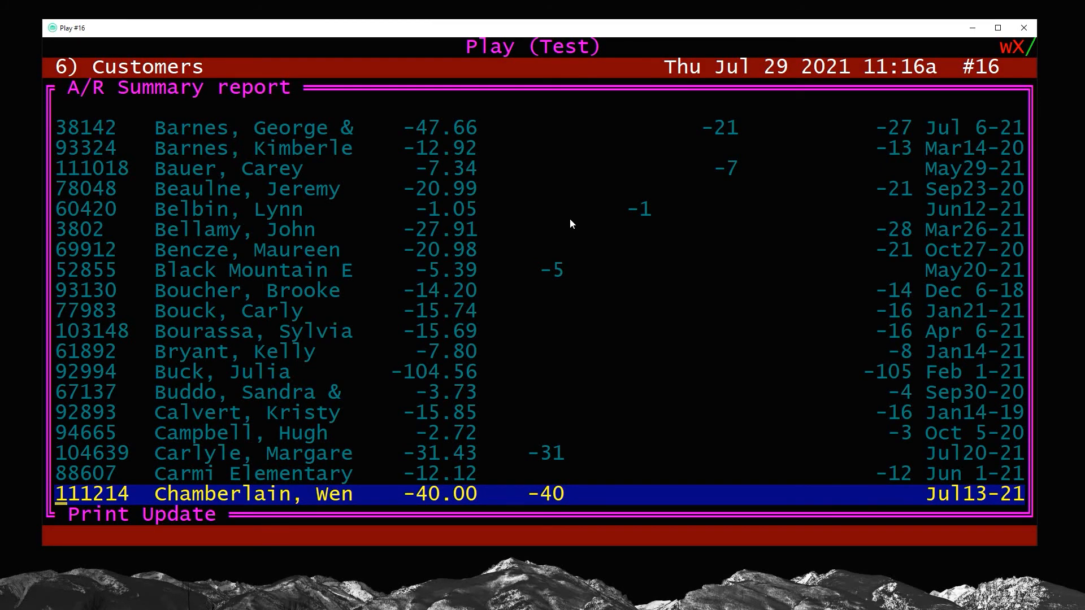
Leave the A/R summary report and the A/R invoices, and go to the next customer record.
key("Escape")
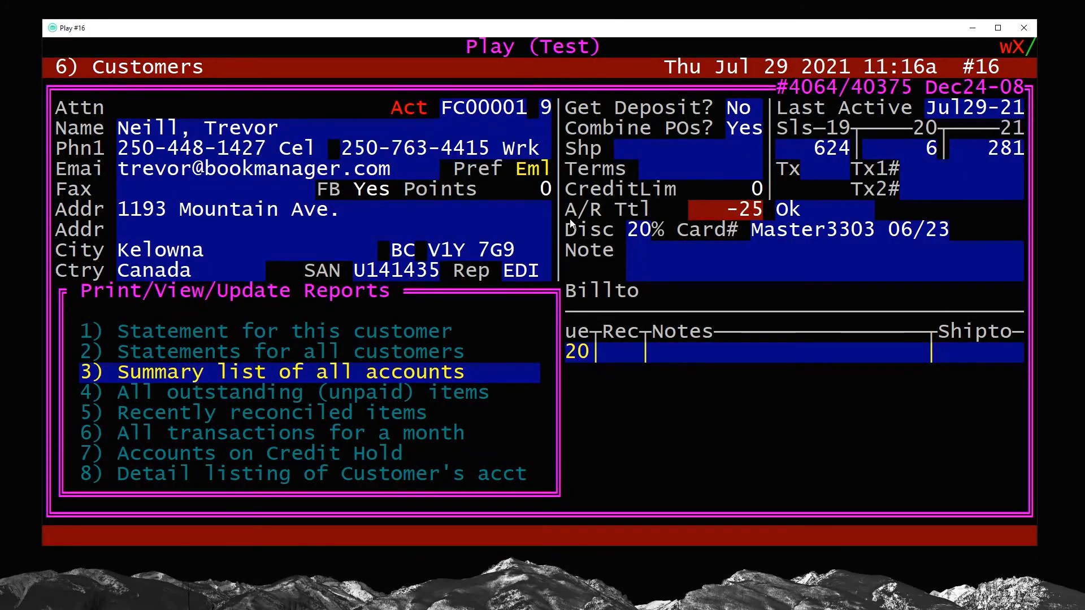
key("Escape")
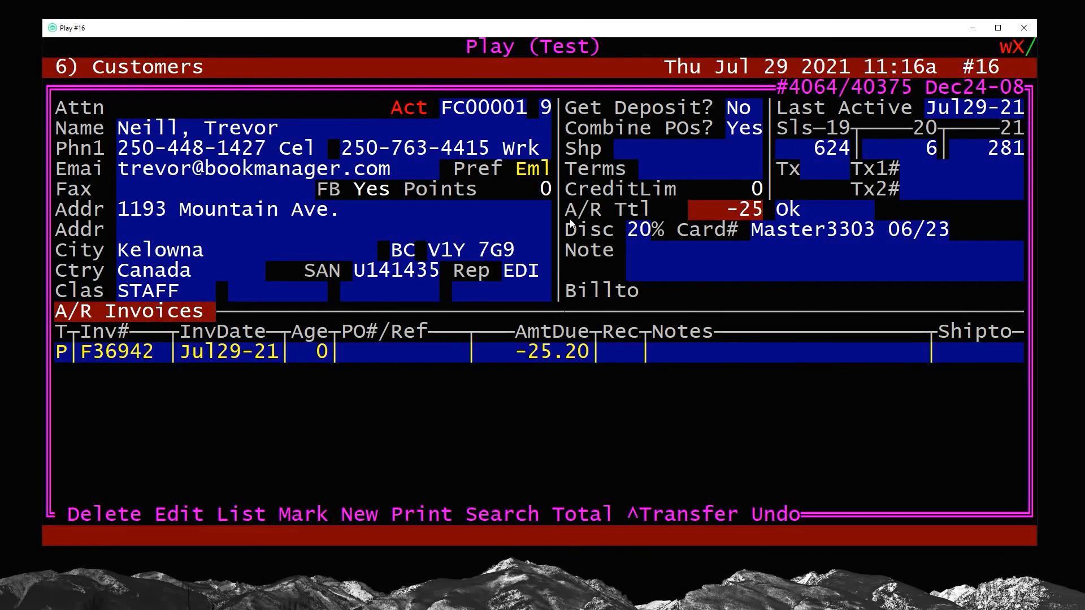
key("Escape")
key("Page_Down")
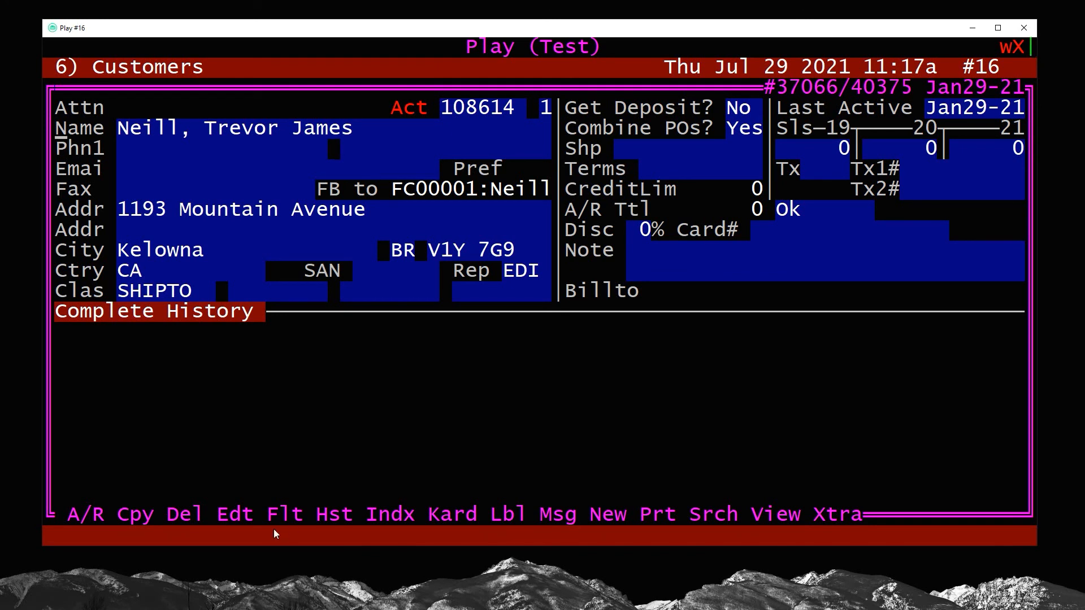
Open the customer filters and check the A/R SUMMARY filter's entry.
left_click_drag(269, 515, 301, 515)
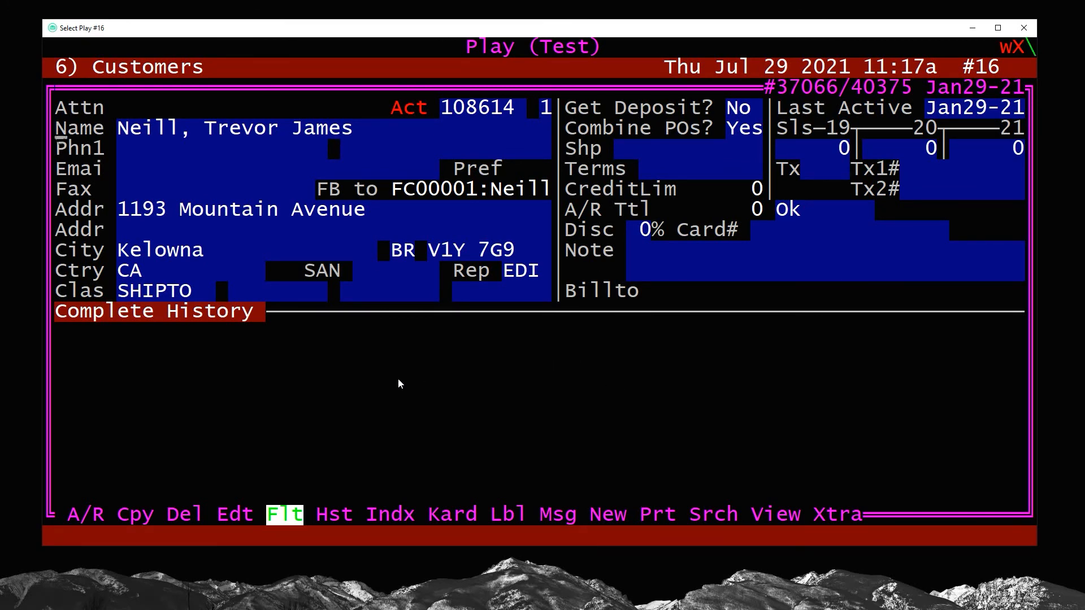
key("f")
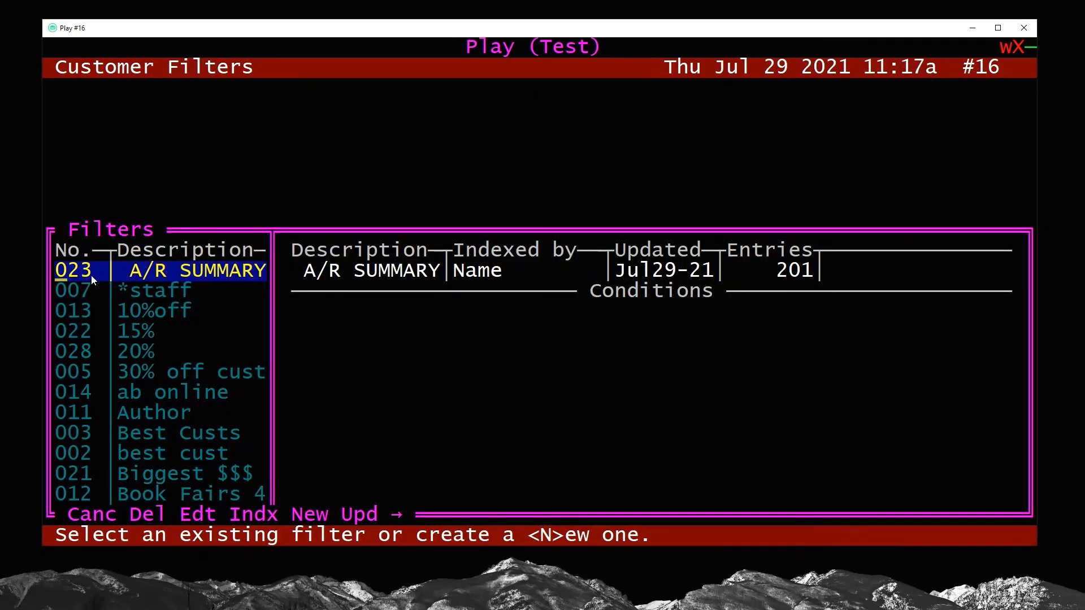
left_click_drag(45, 272, 134, 271)
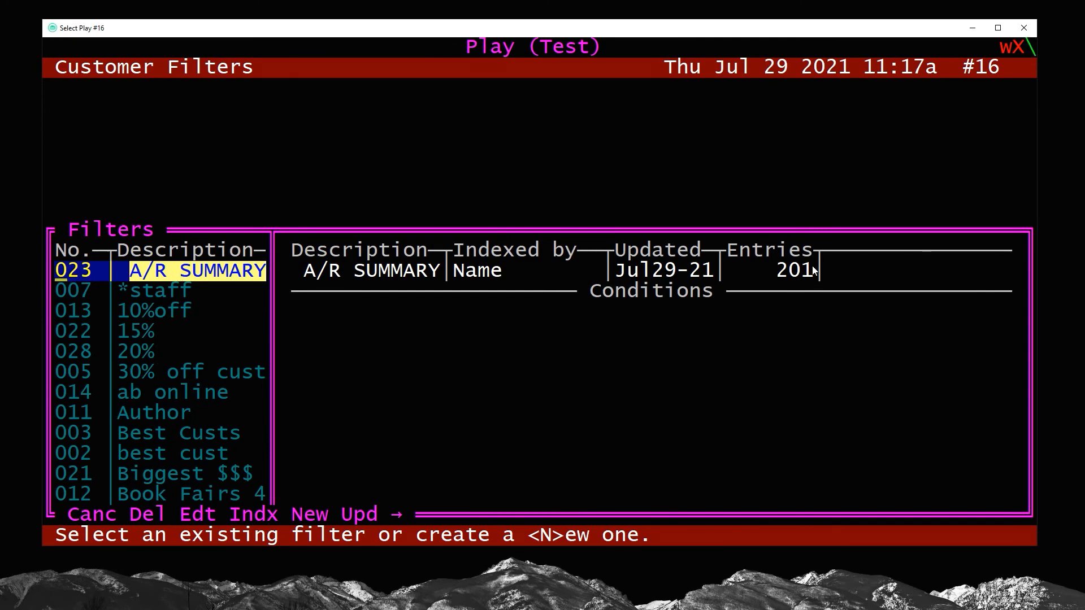
Activate the A/R SUMMARY customer filter and check the A/R entries of the first three customers in the filtered list.
left_click(777, 268)
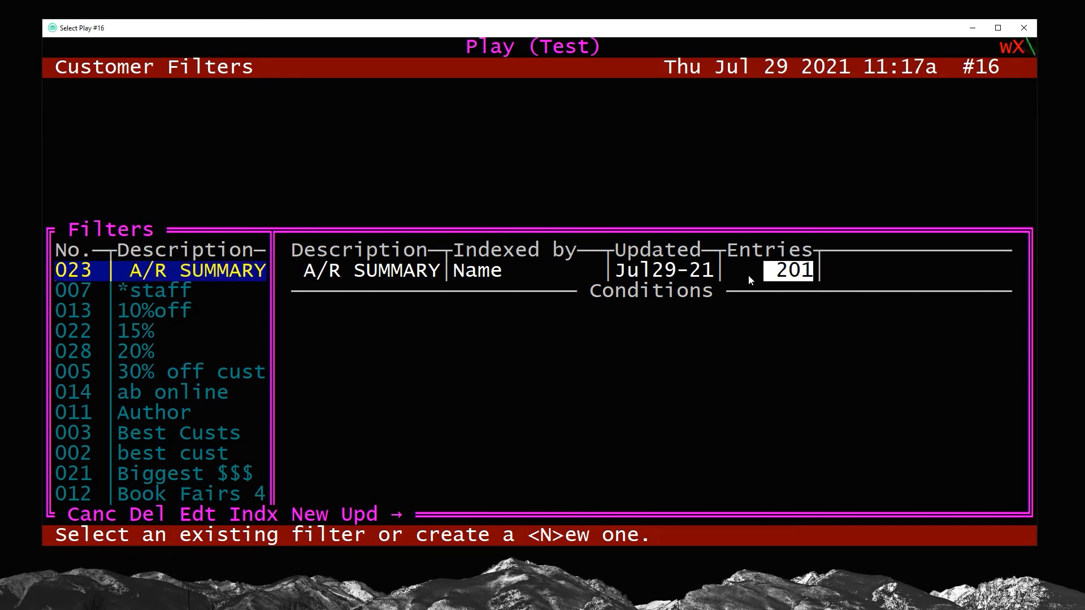
key("Return")
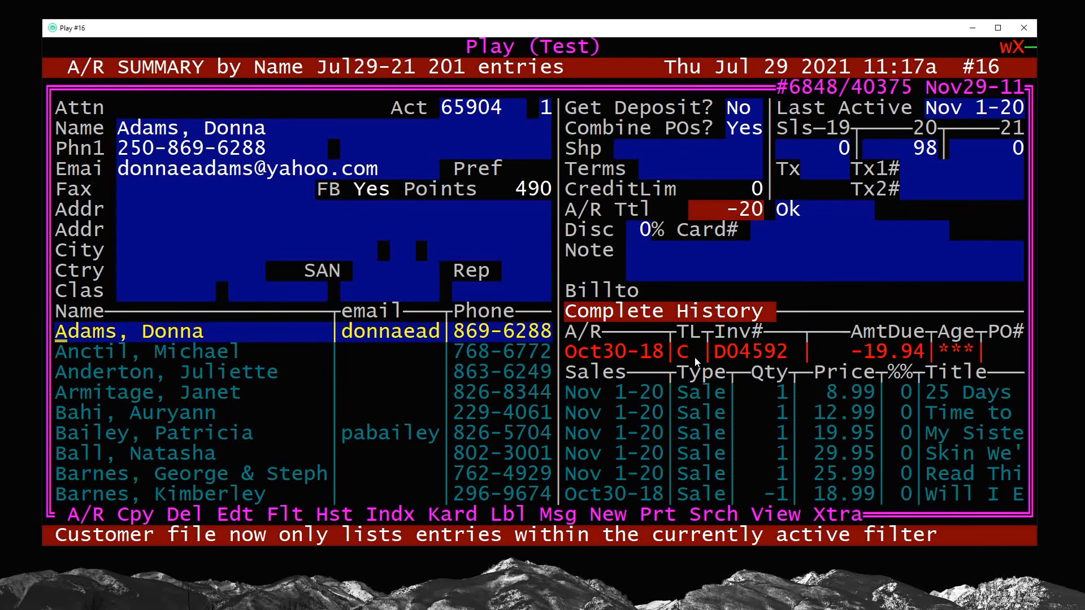
key("Down")
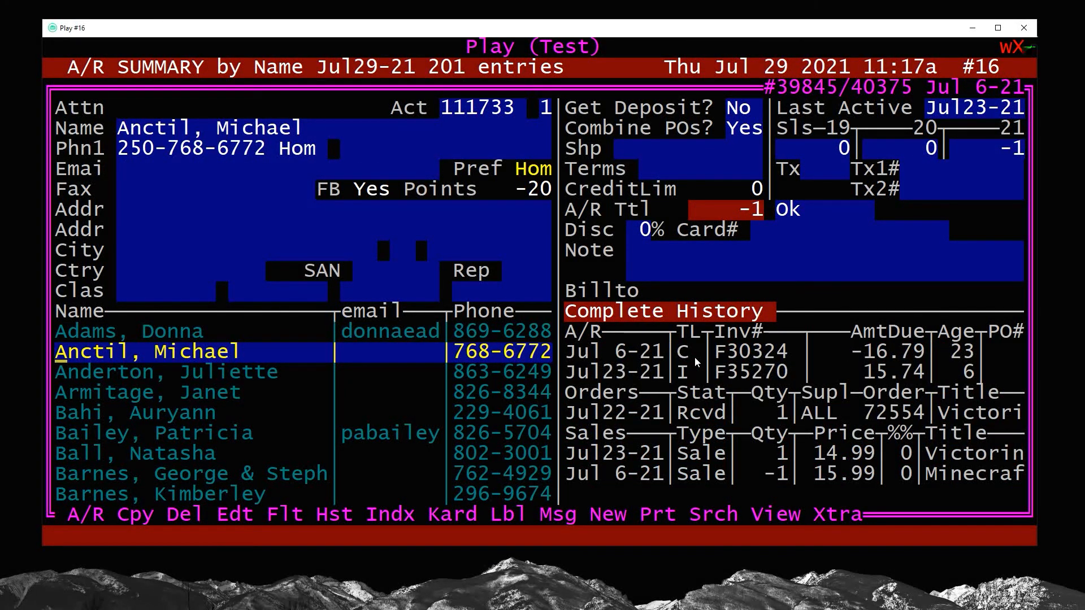
key("Up")
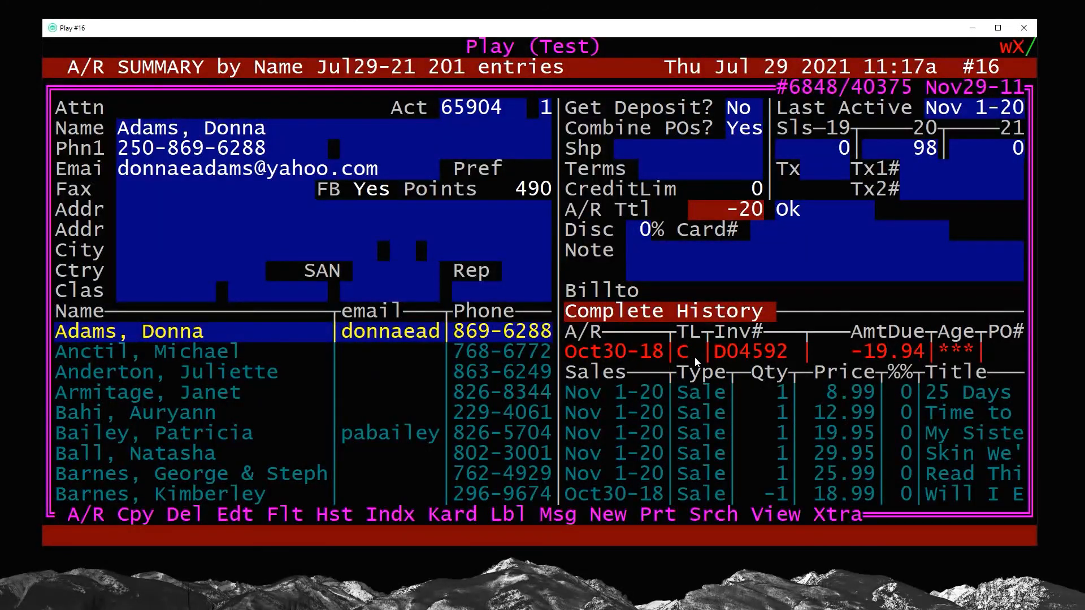
key("Down")
key("Down")
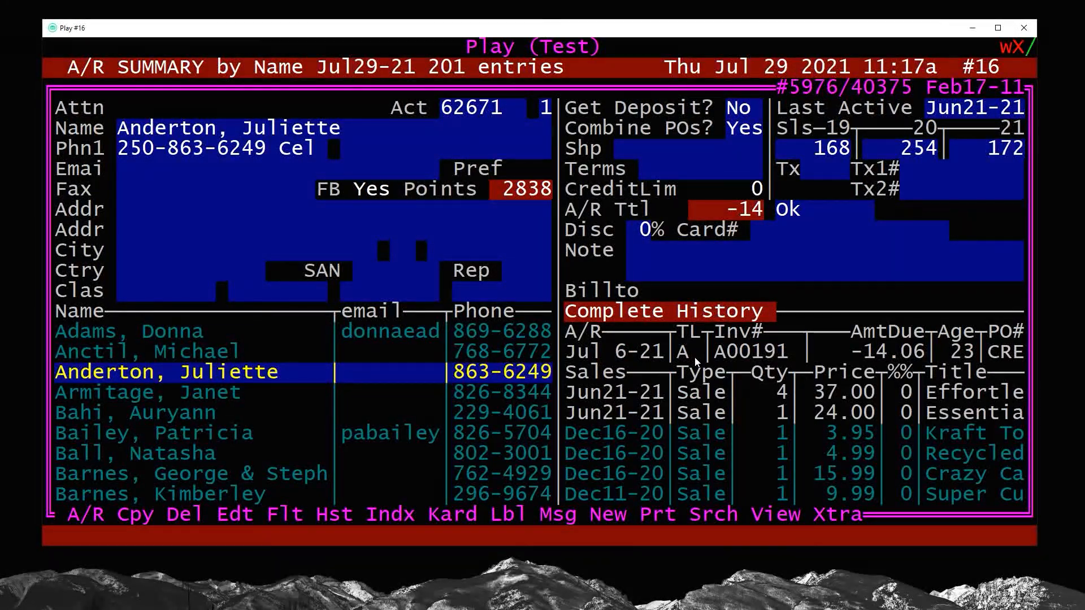
key("Up")
key("Up")
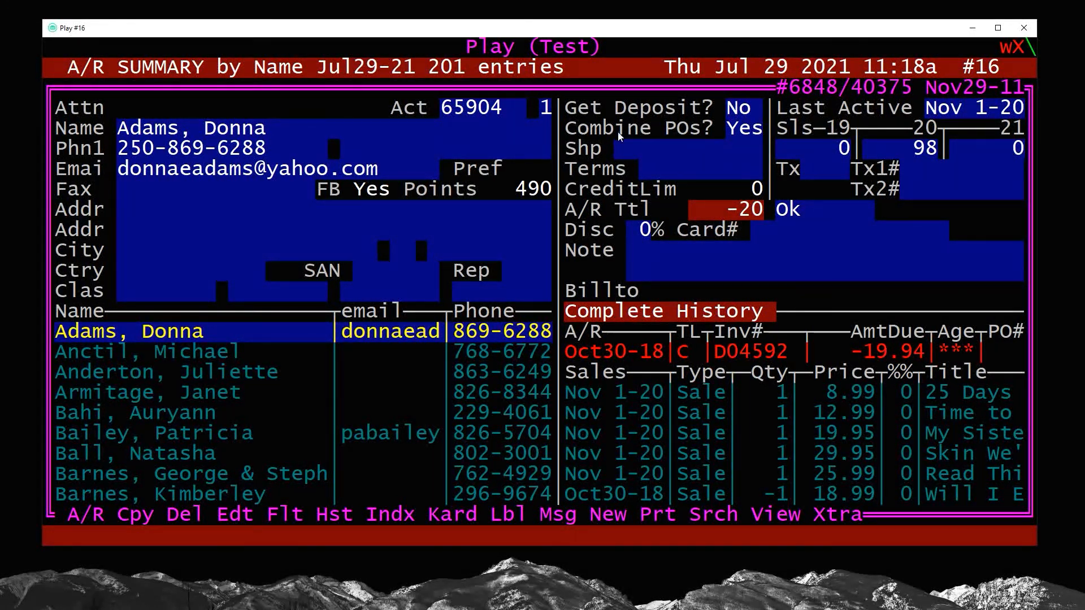
Check the first customer's type code and open the A/R summary report's update settings at the customer types.
left_click(550, 113)
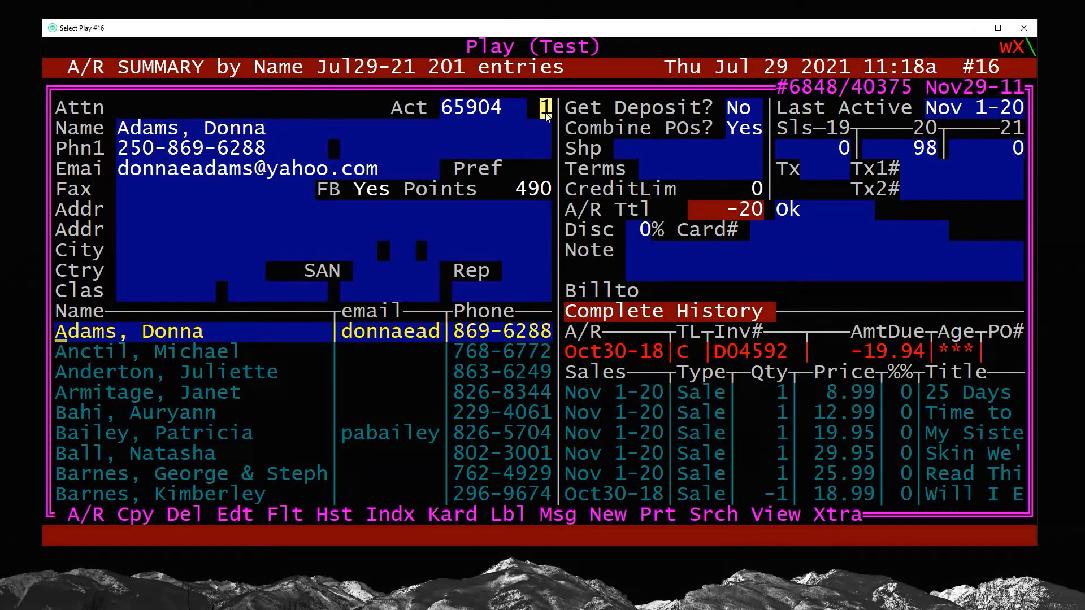
key("Escape")
key("a")
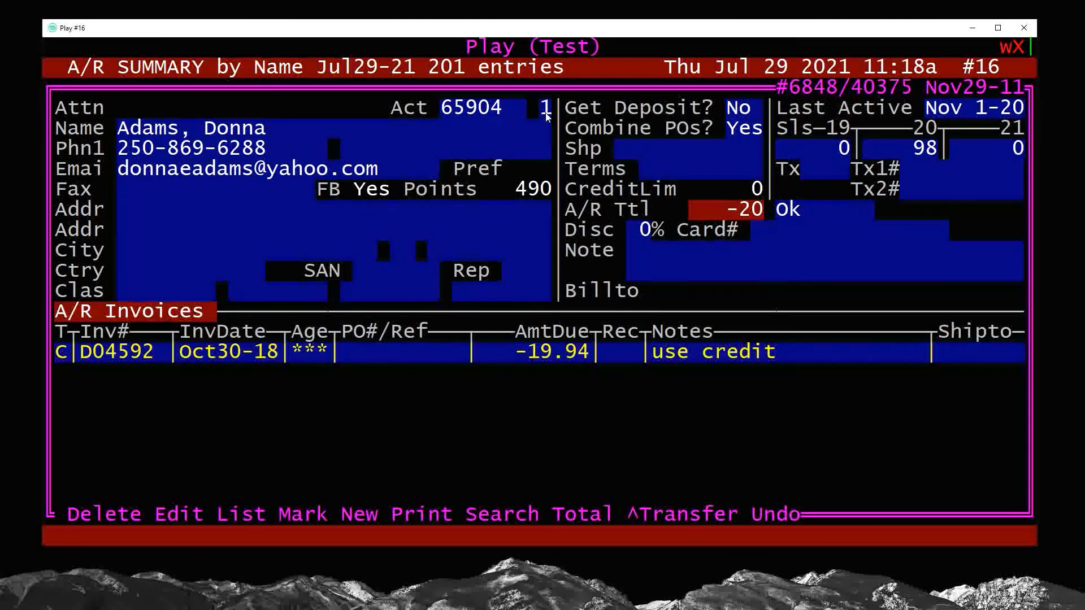
key("p")
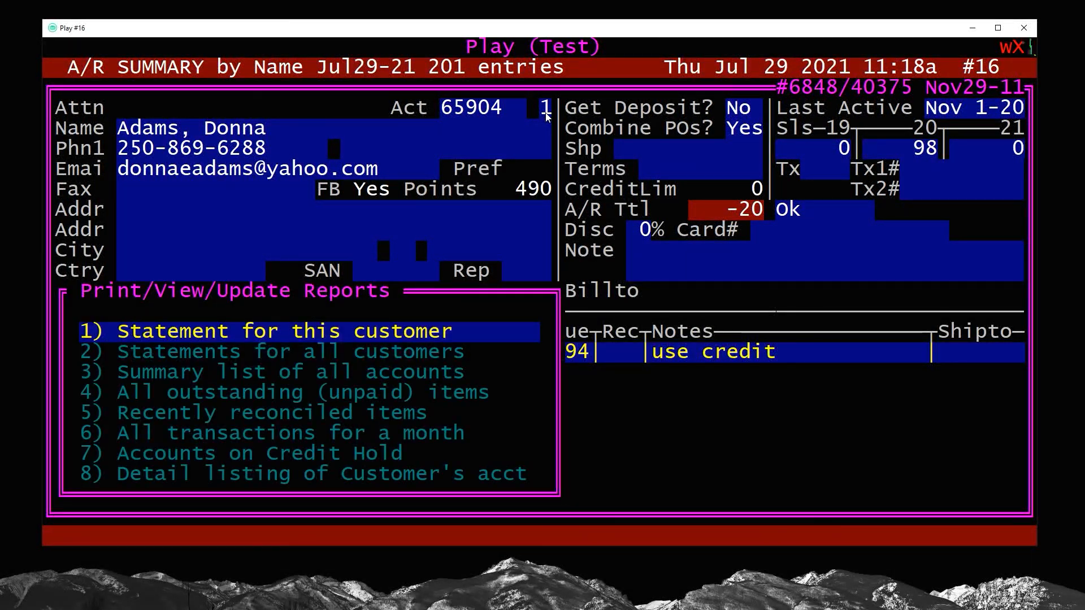
key("3")
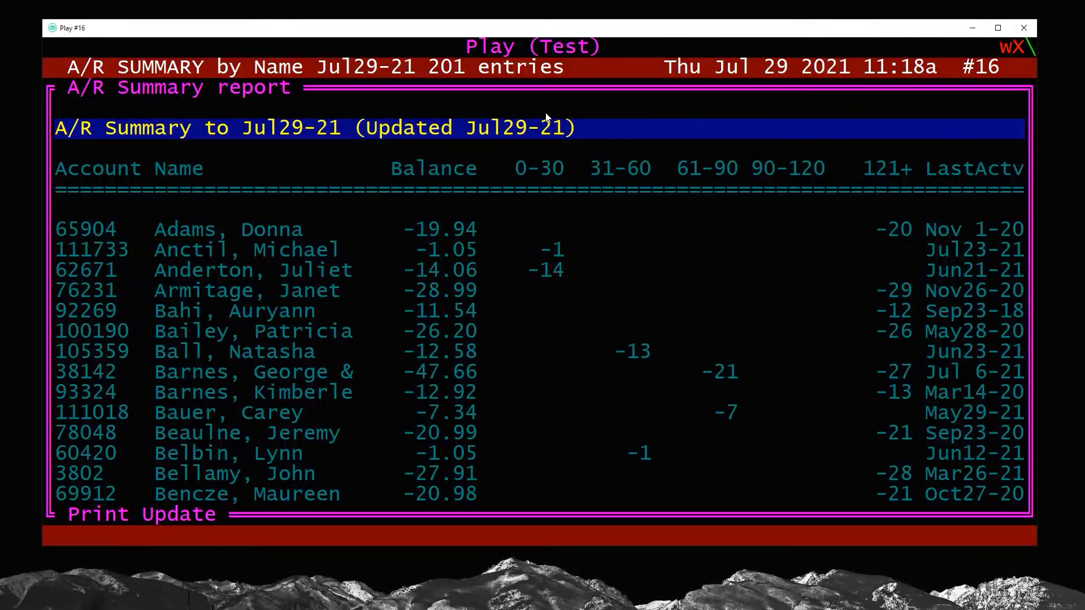
key("u")
key("Return")
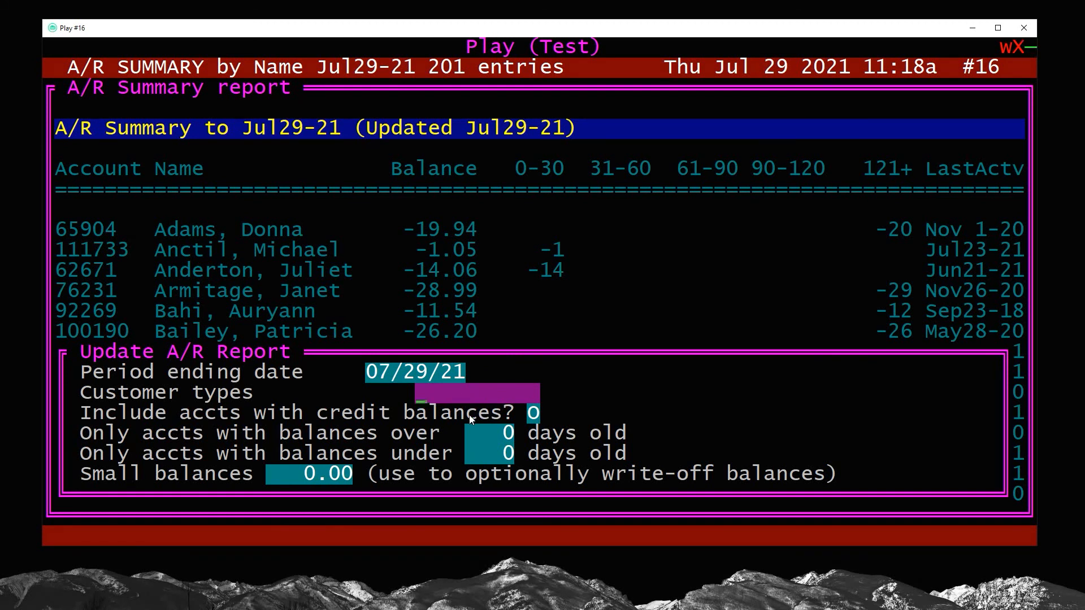
Try customer type 1 in the report update settings, clear it, and return to the filtered customer list without updating.
type("1")
key("BackSpace")
key("Escape")
key("Escape")
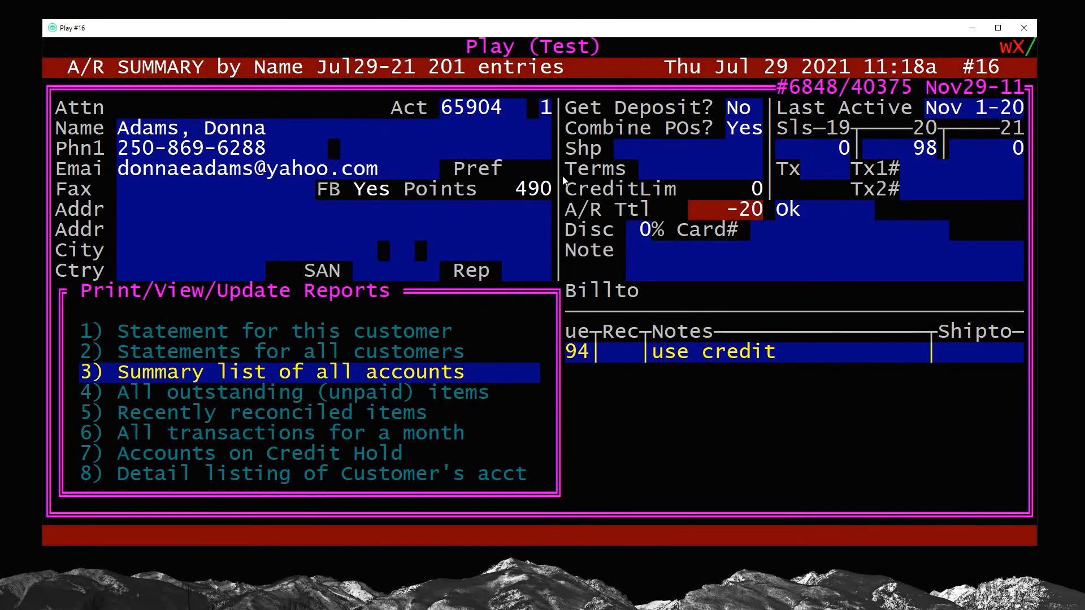
key("Escape")
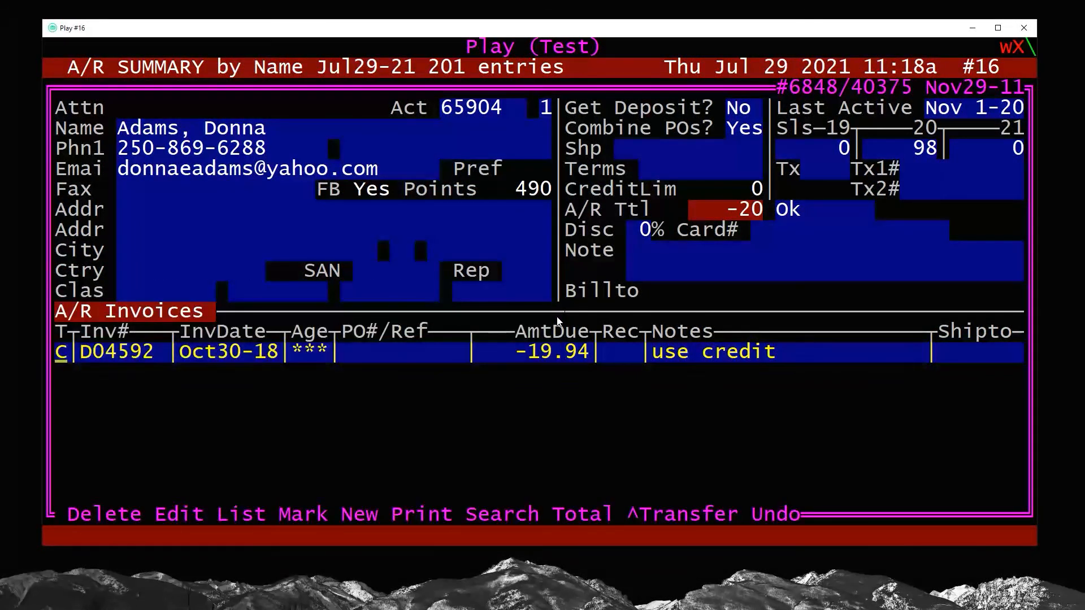
key("Escape")
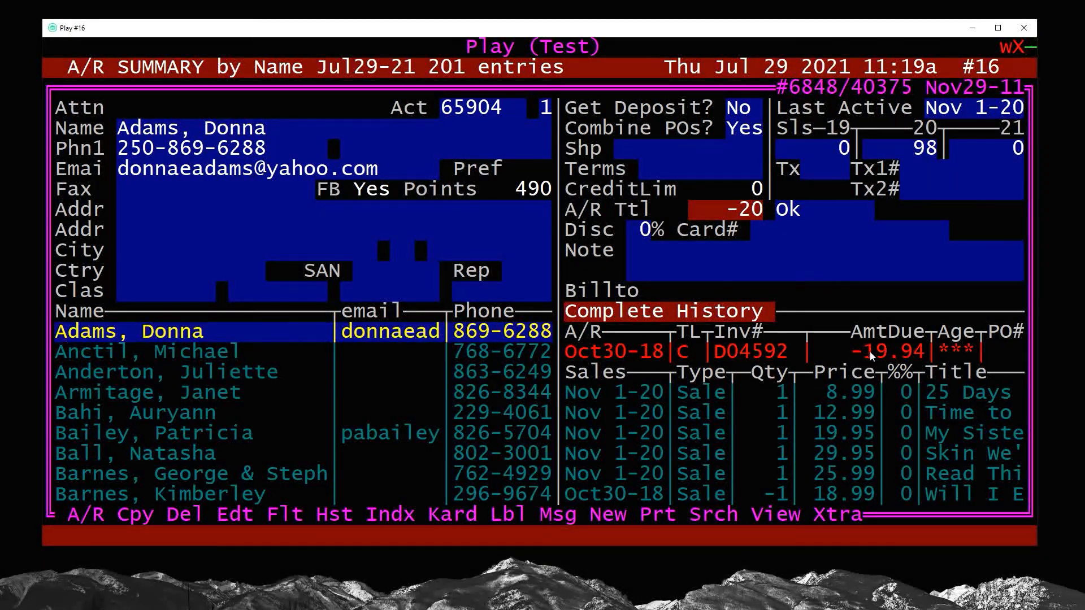
Examine the first customer's credit in the full-width history and A/R invoices, checking its amount due, note and age.
left_click_drag(923, 351, 851, 353)
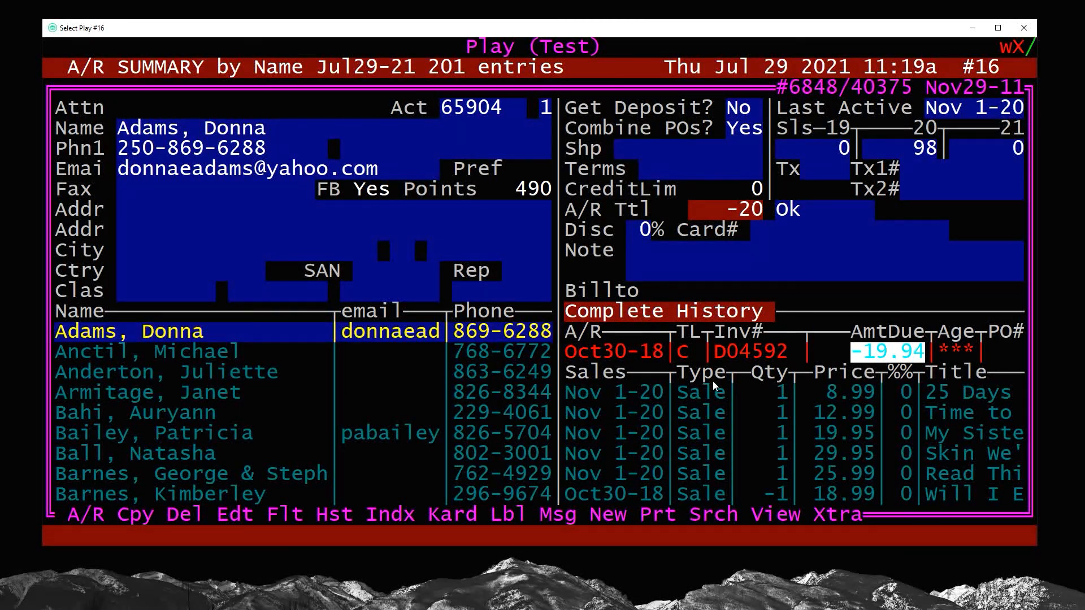
key("h")
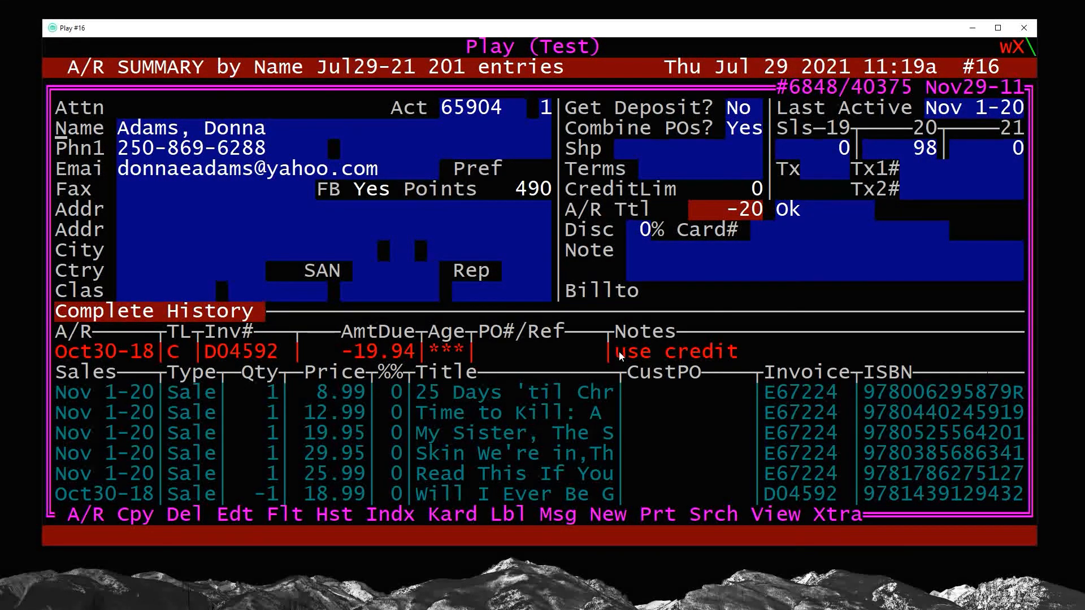
left_click_drag(739, 356, 624, 359)
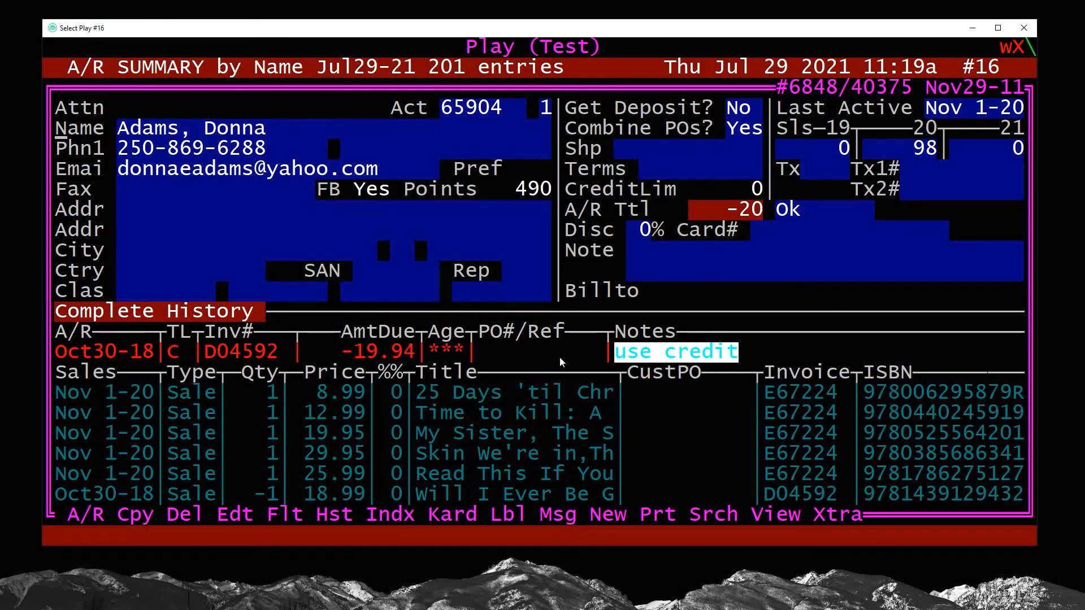
left_click_drag(435, 350, 457, 356)
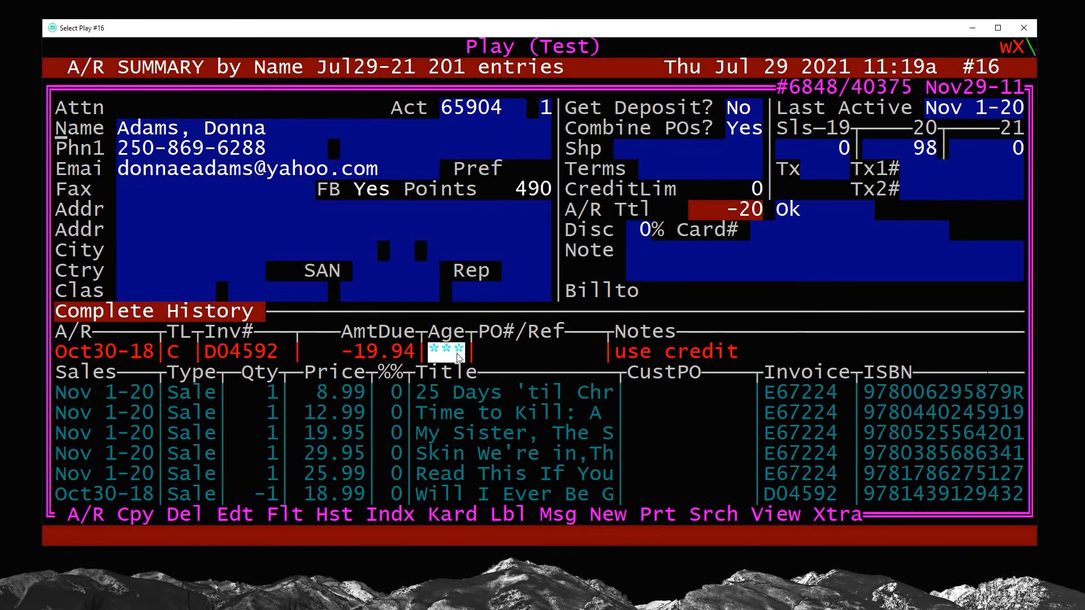
key("a")
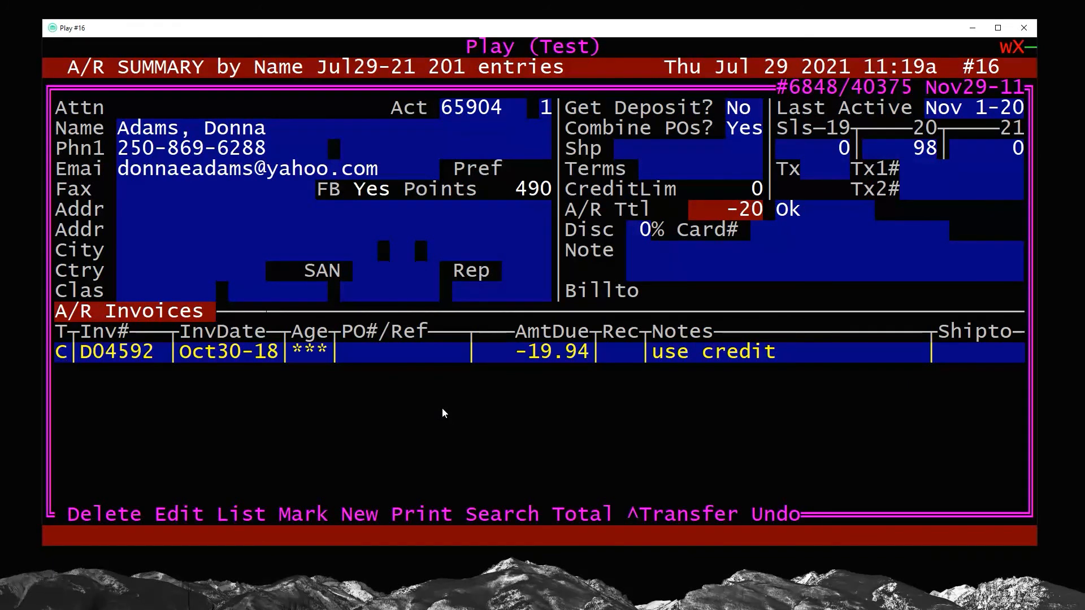
key("Escape")
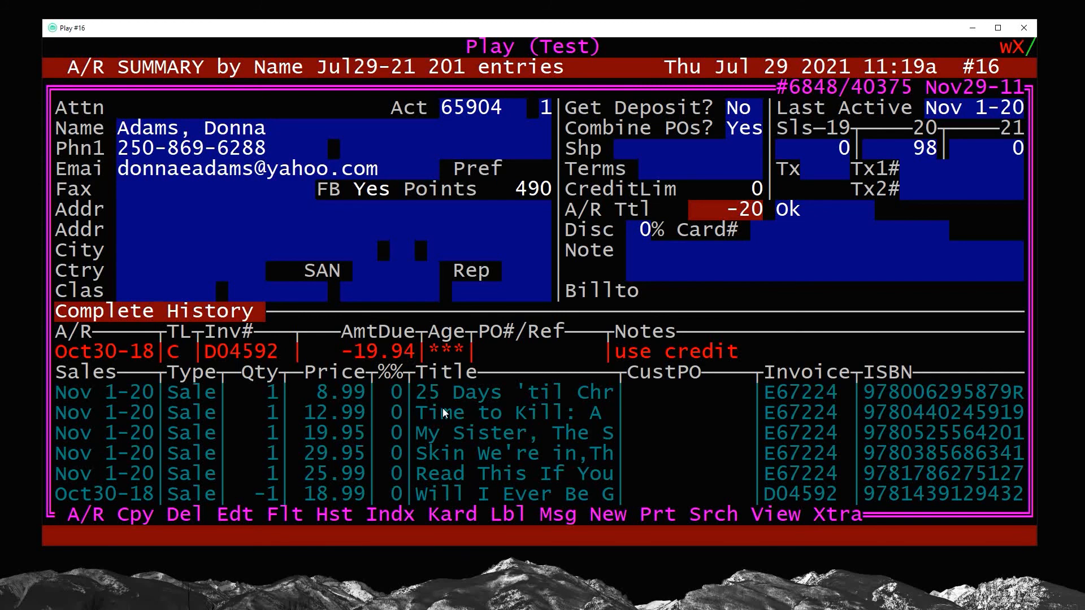
key("v")
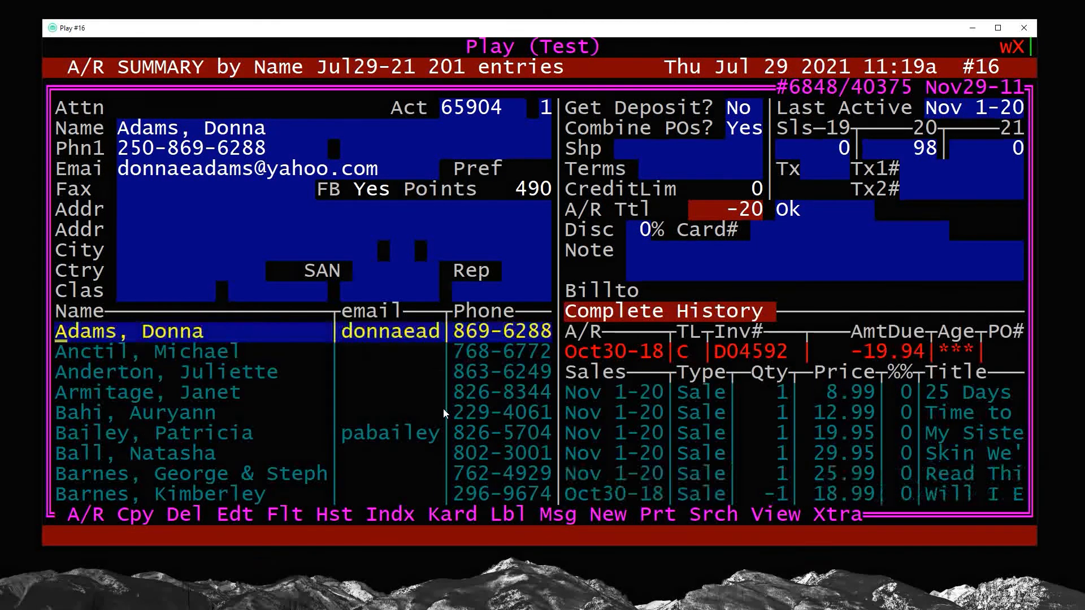
Page through the filtered customers to the STAFF-class customer with a credit dated Jul29-21.
key("Down")
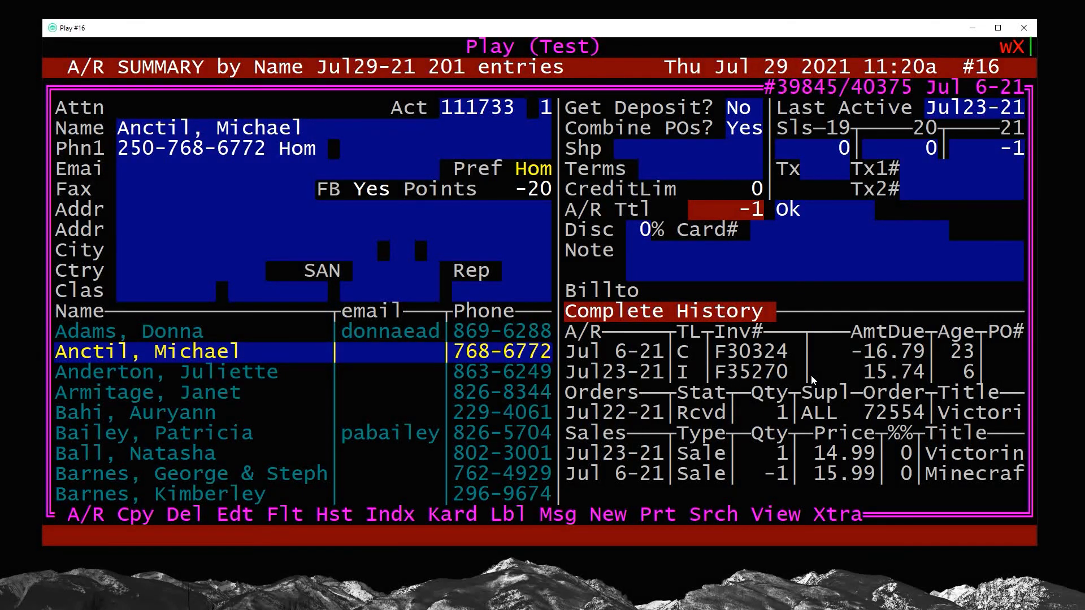
key("Page_Down")
key("Page_Down")
key("Page_Down")
key("Page_Down")
key("Page_Down")
key("Page_Down")
key("Page_Down")
key("Page_Down")
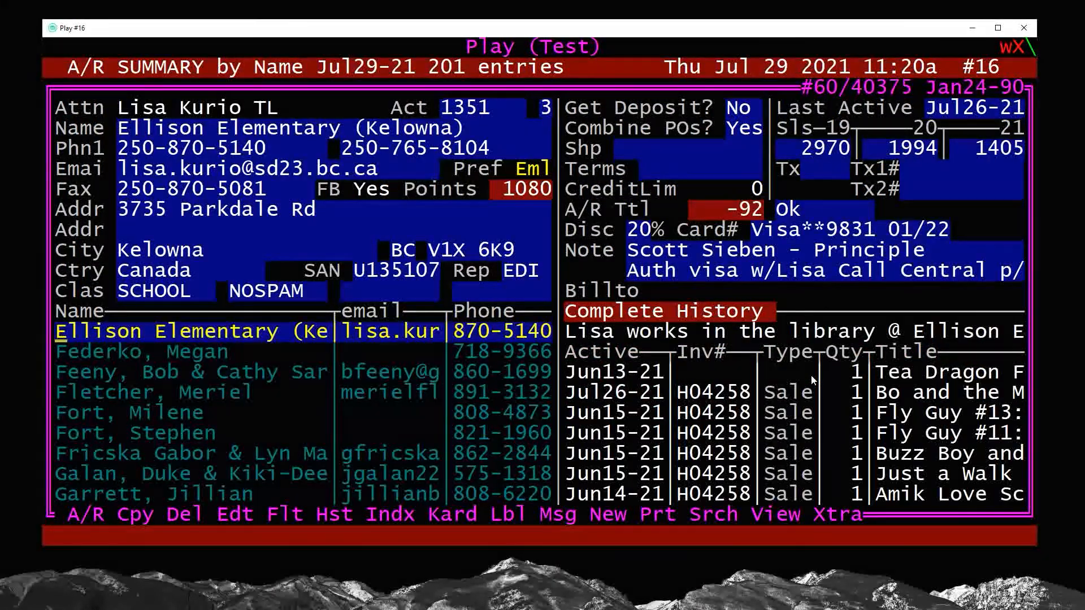
key("Page_Down")
key("Page_Down")
key("Page_Down")
key("Page_Down")
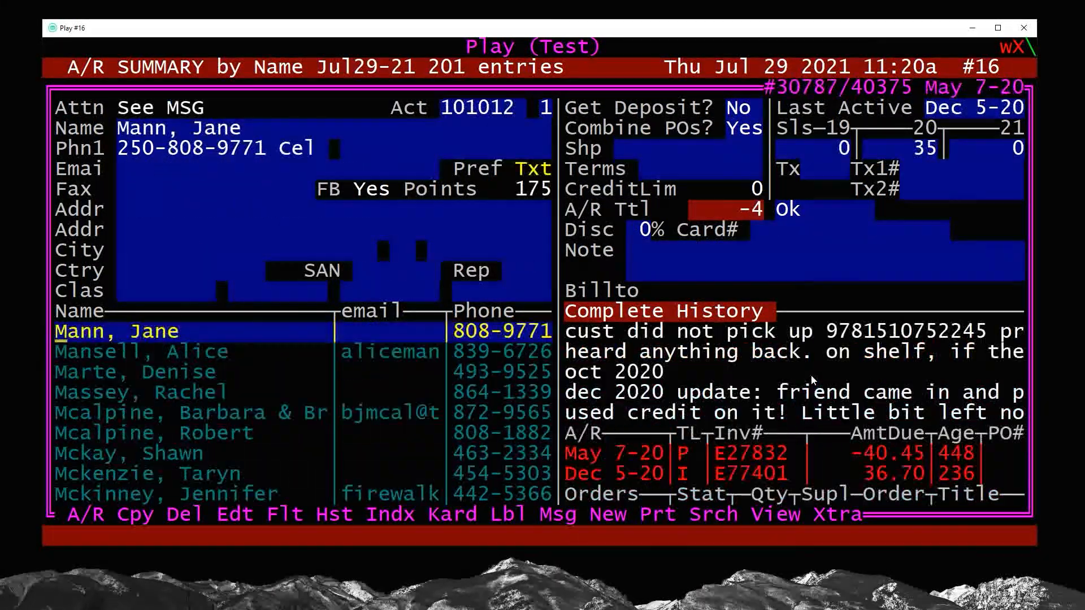
key("Page_Down")
key("Up")
key("Up")
key("Up")
key("Up")
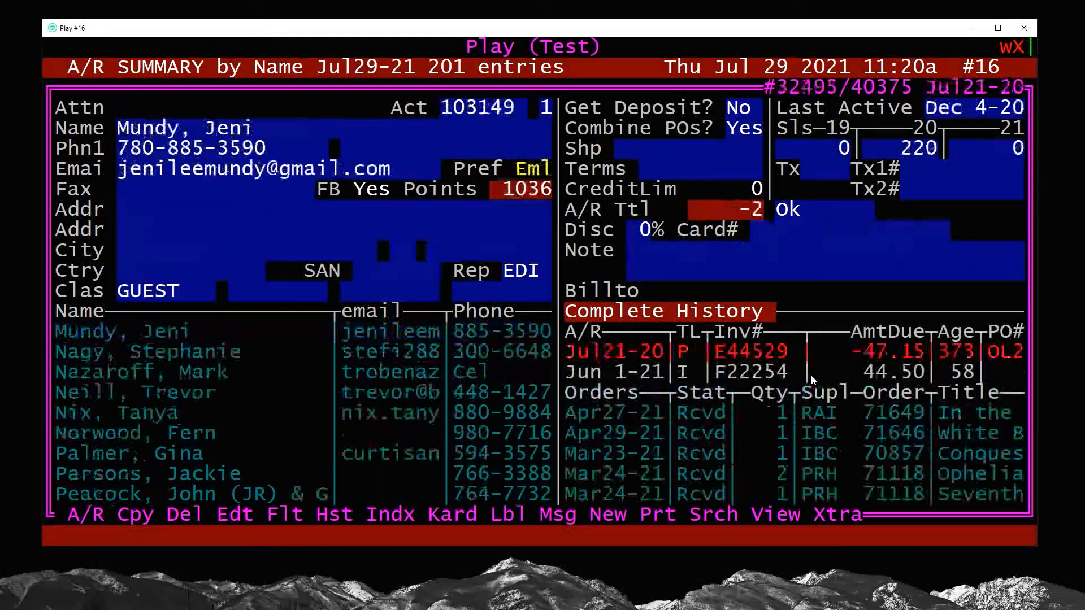
key("Down")
key("Down")
key("Down")
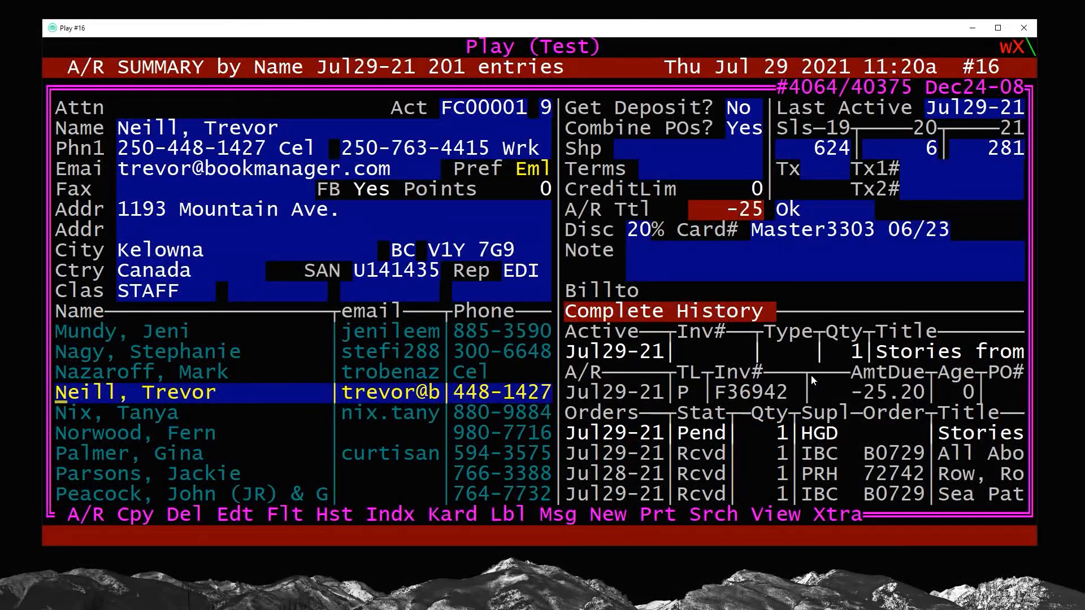
Examine the staff customer's complete history, comparing the Jul29-21 credit's amount due with the active item and the pending order.
key("Return")
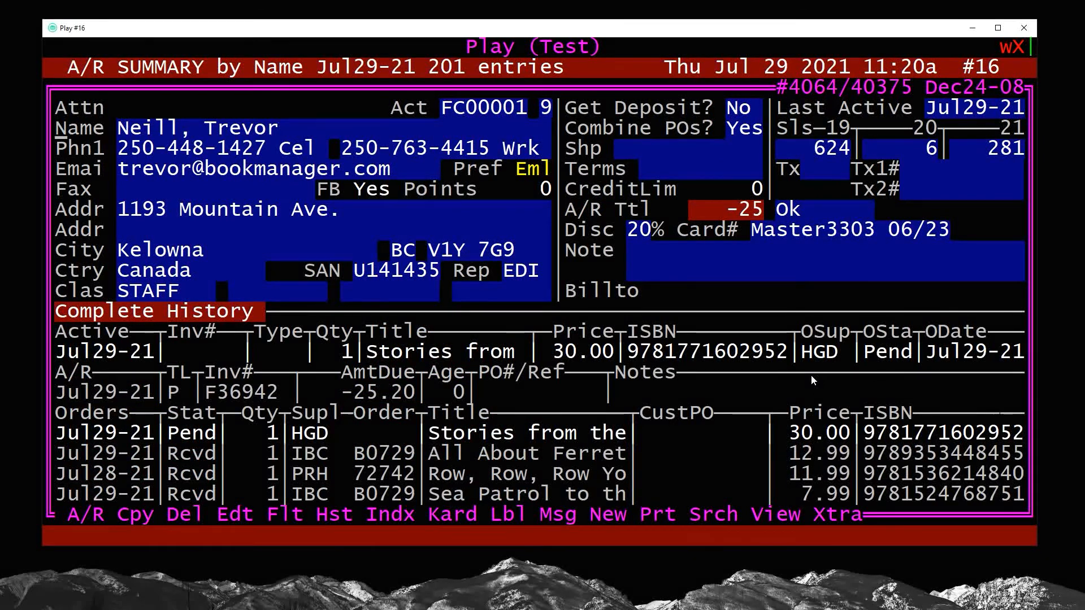
left_click_drag(343, 391, 415, 399)
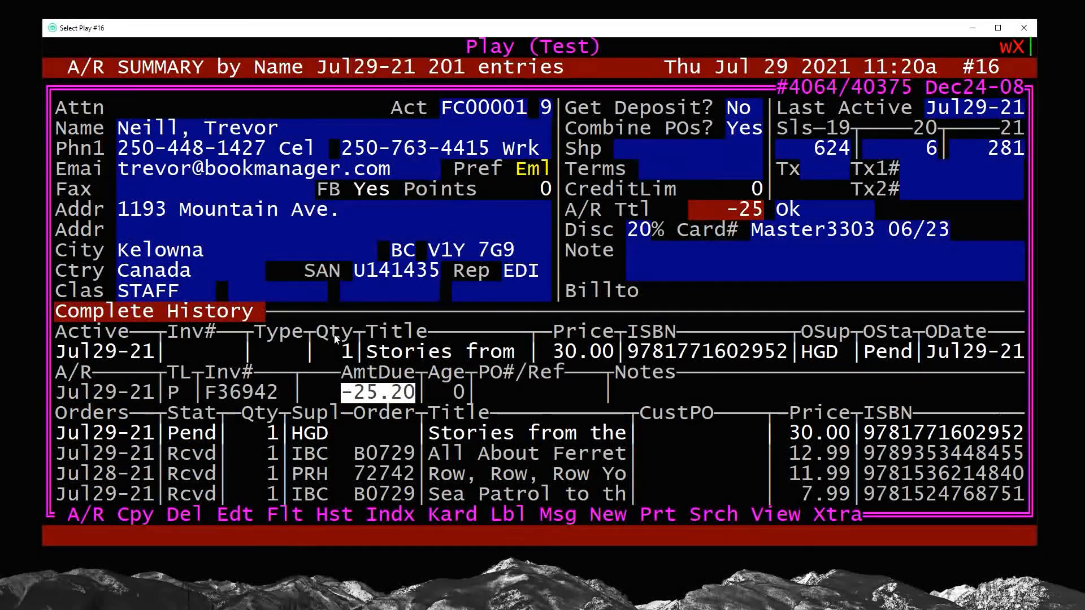
left_click(62, 351)
left_click_drag(102, 348, 1031, 351)
left_click_drag(59, 435, 924, 446)
left_click(924, 442)
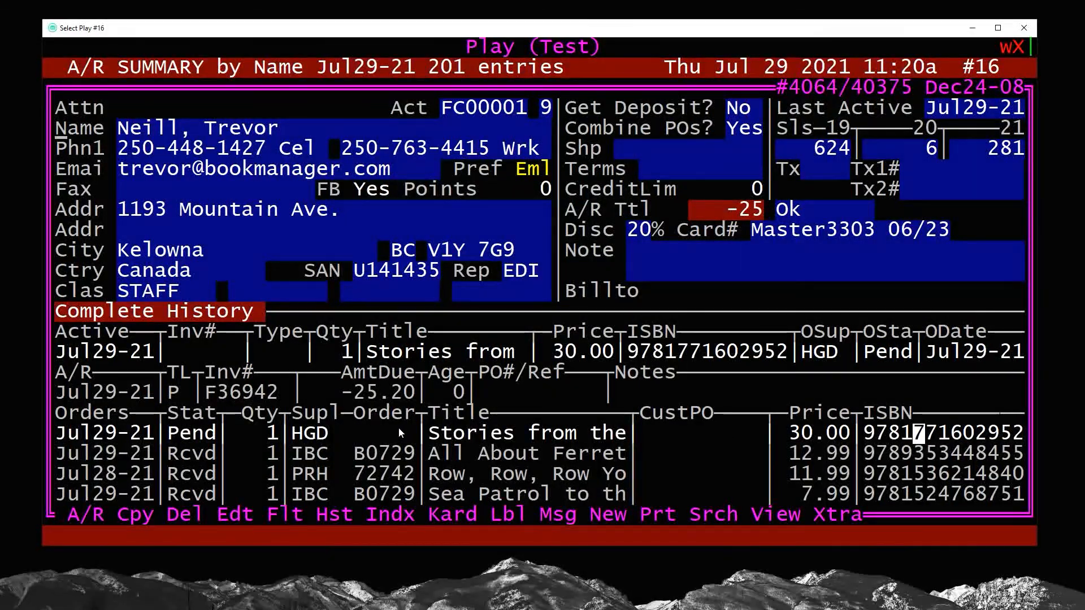
left_click(409, 392)
left_click_drag(406, 393, 343, 392)
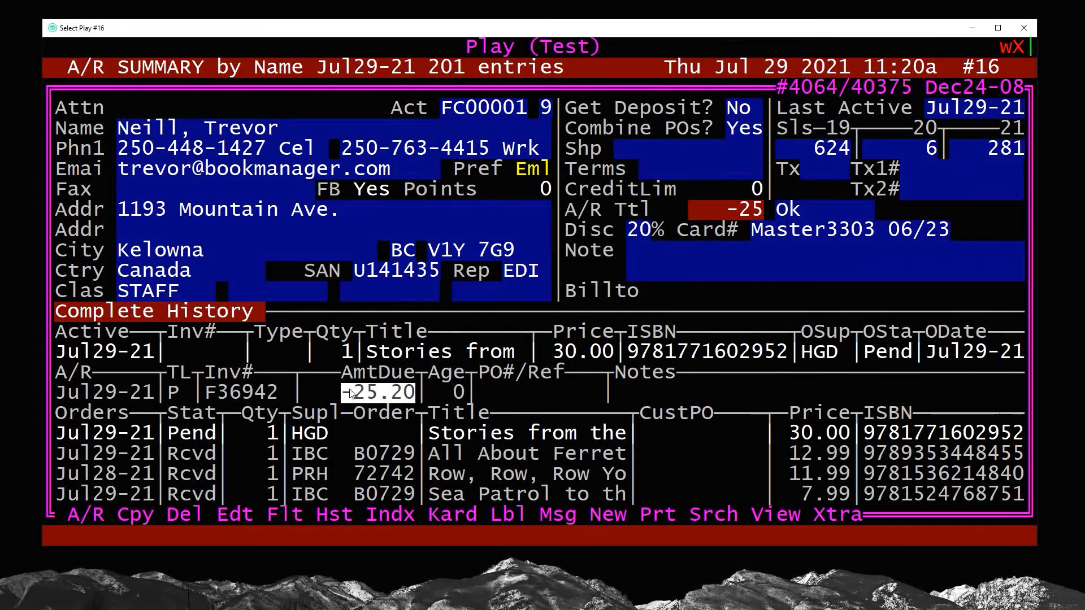
left_click_drag(73, 441, 544, 357)
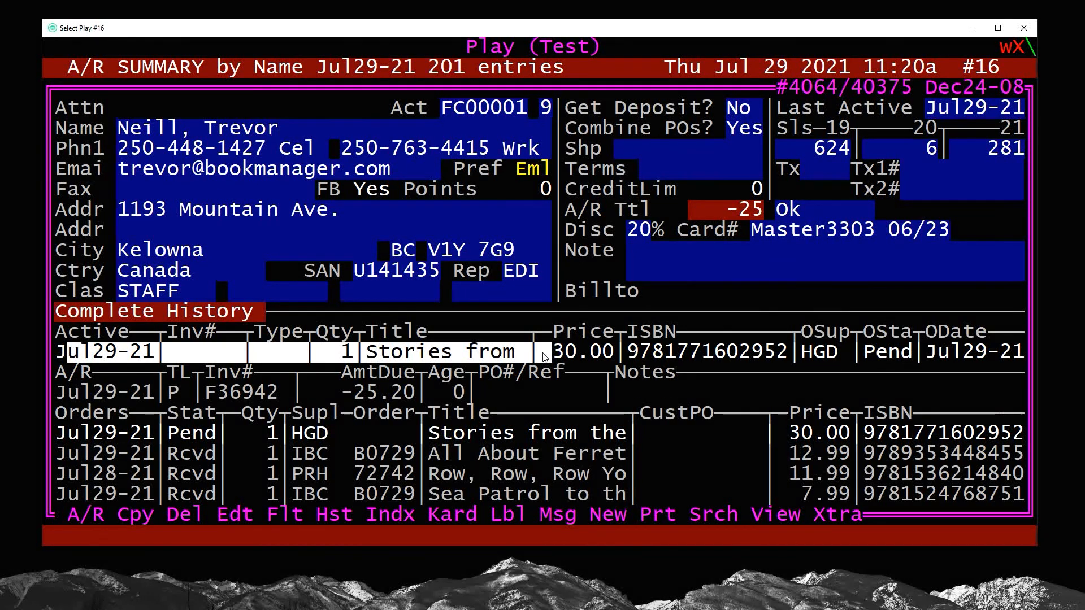
key("Down")
key("Down")
key("Up")
key("Up")
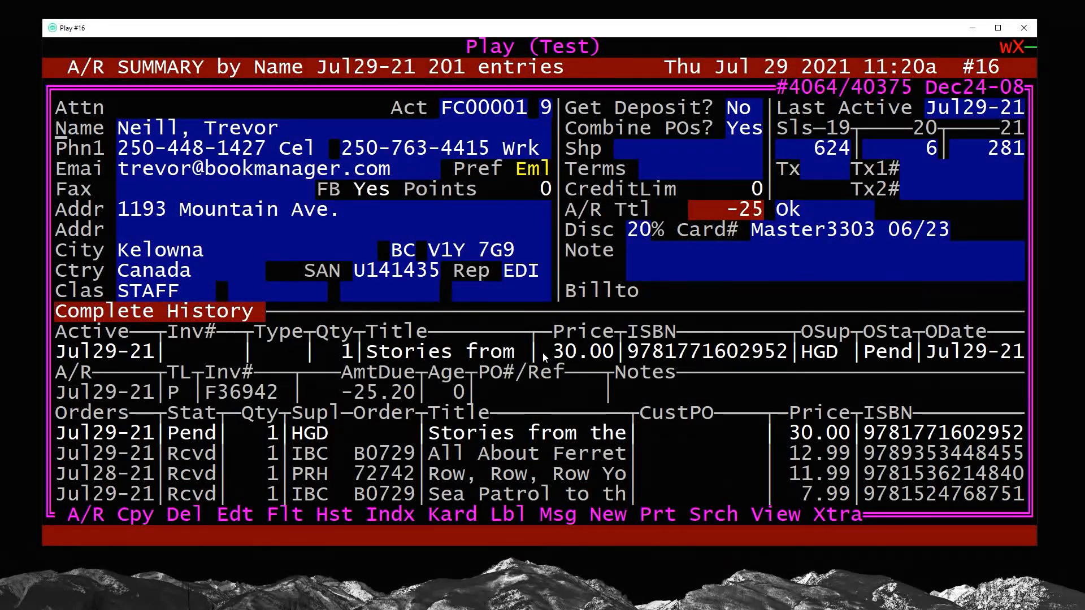
Open the staff customer's unreconciled Jul29-21 A/R invoice in Point-of-Sale and examine its backordered book line.
key("a")
key("Down")
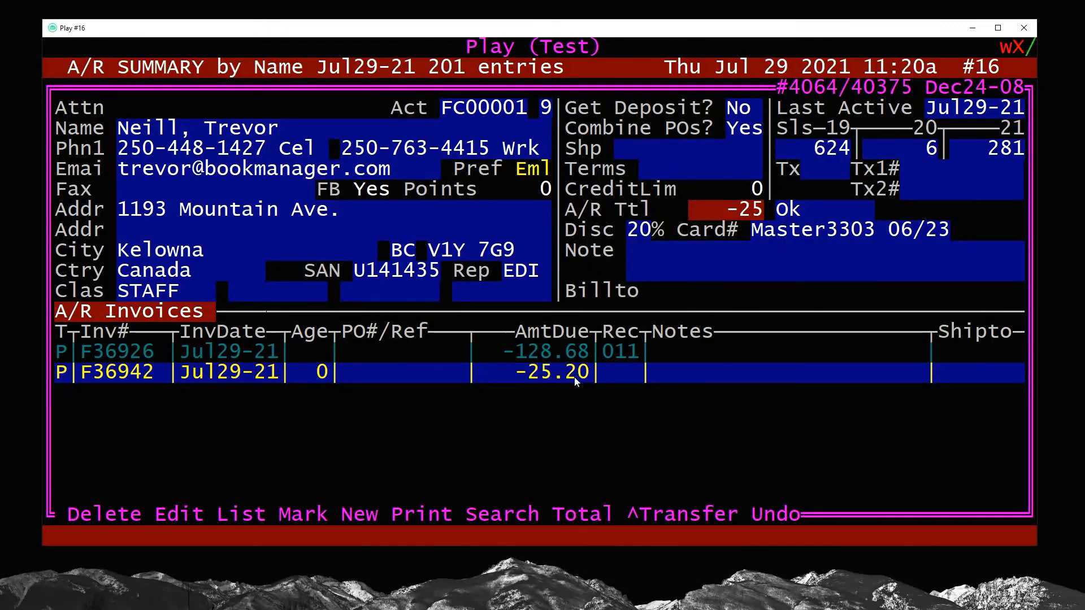
key("Return")
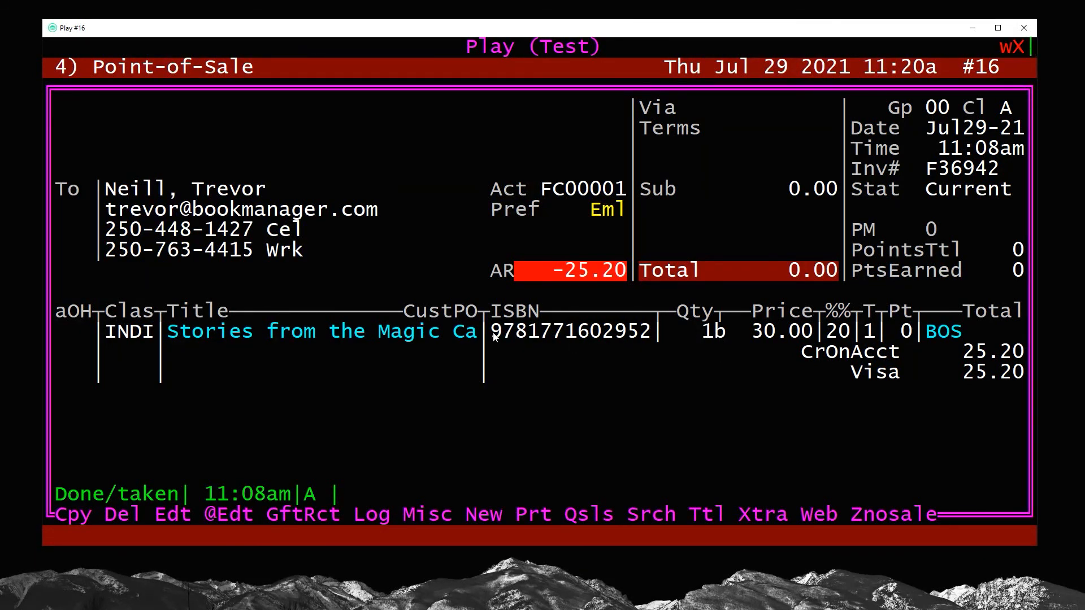
left_click_drag(493, 337, 995, 336)
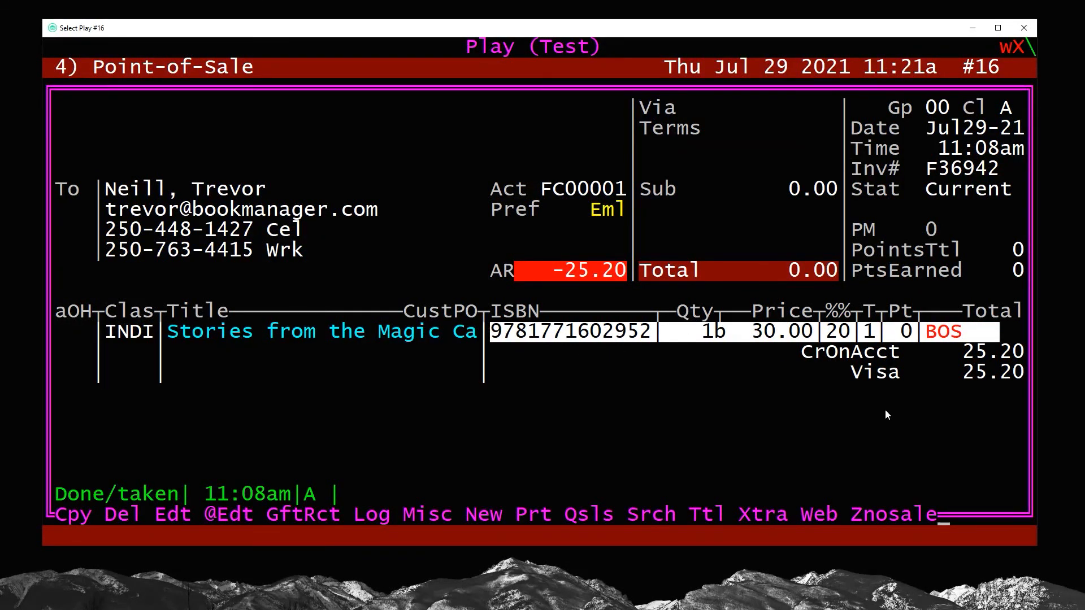
Examine the Jul29-21 invoice's credit-on-account entry, the backordered book's quantity and the invoice total.
left_click_drag(800, 357, 912, 359)
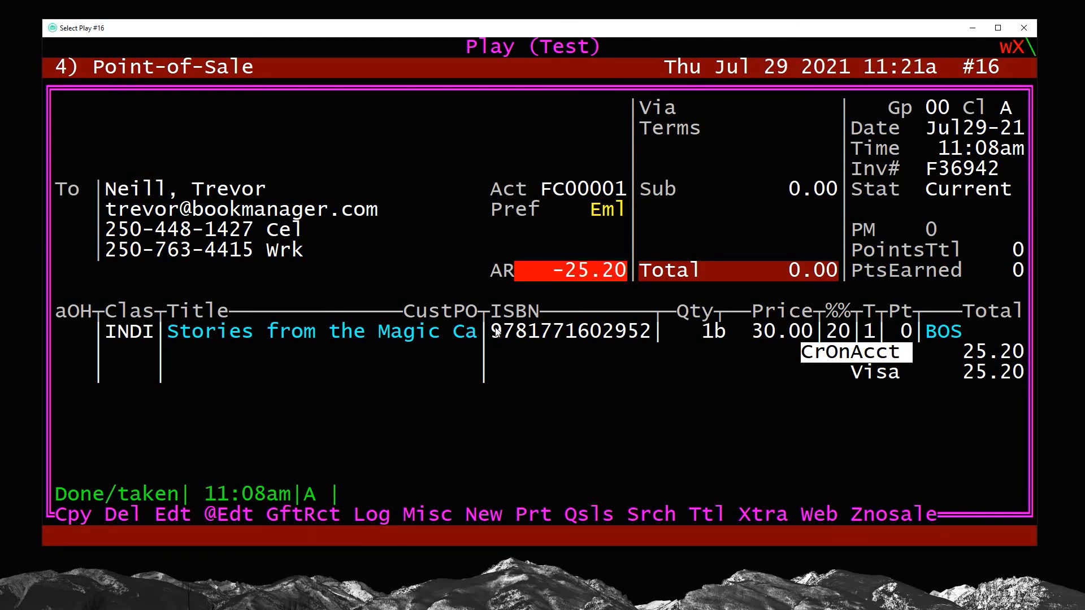
left_click_drag(165, 334, 897, 334)
left_click(717, 334)
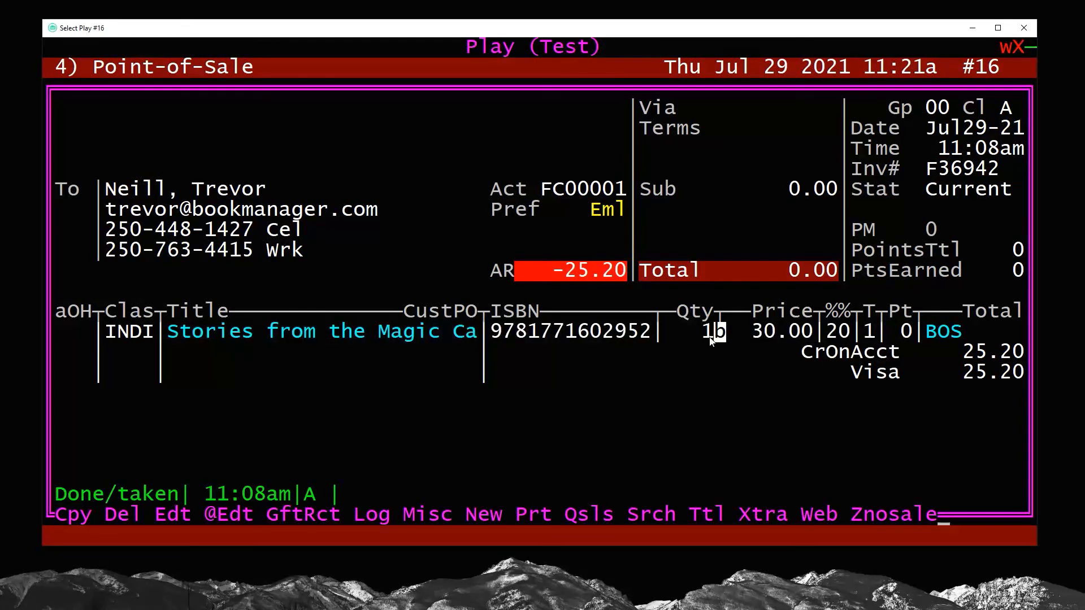
left_click_drag(835, 274, 766, 284)
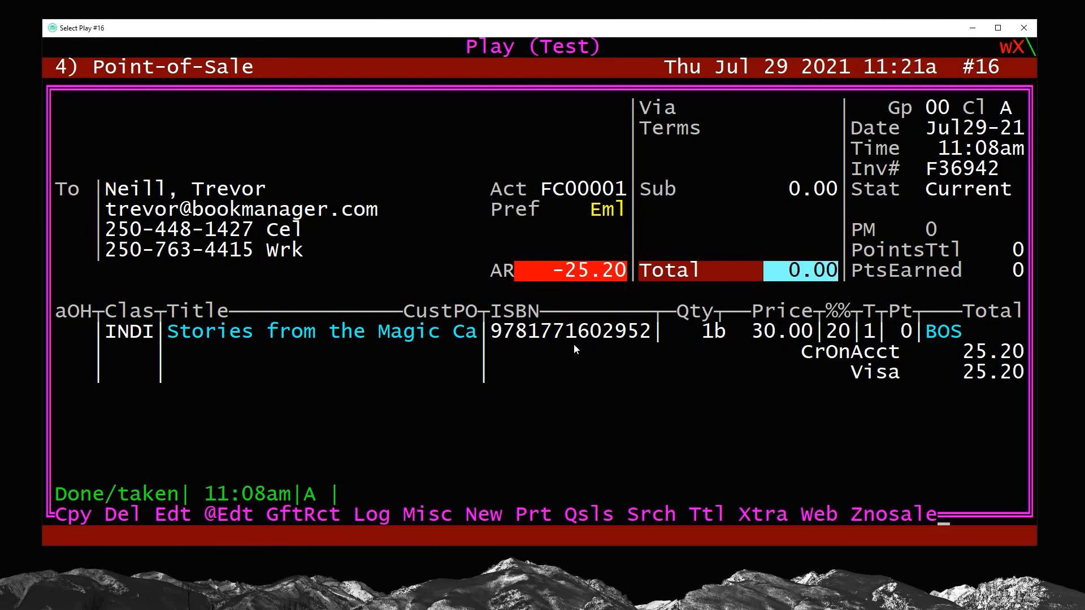
key("6")
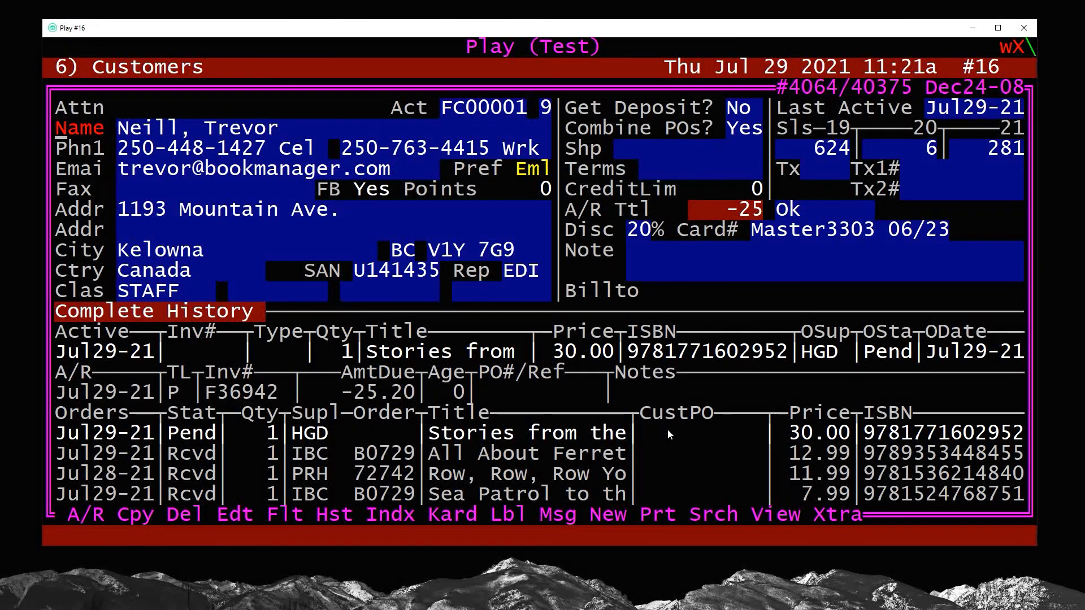
left_click_drag(865, 433, 1021, 435)
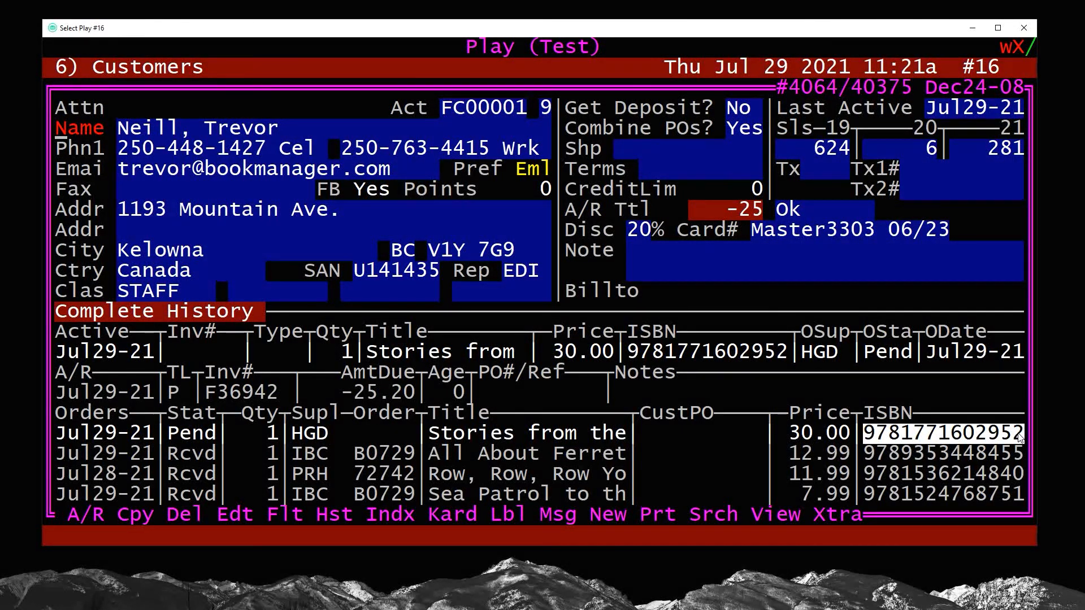
right_click(1018, 438)
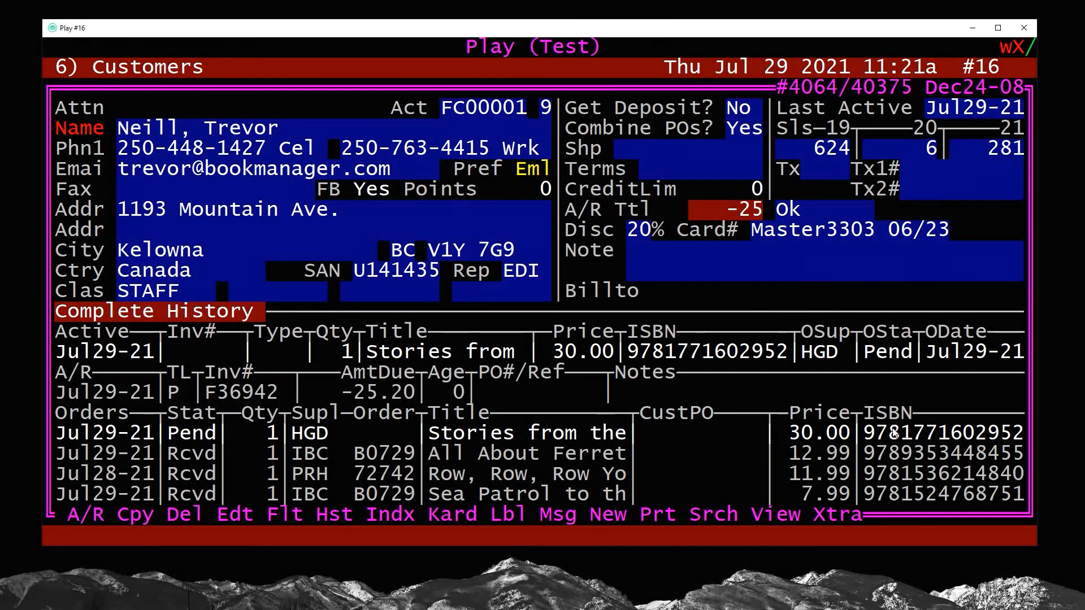
key("F4")
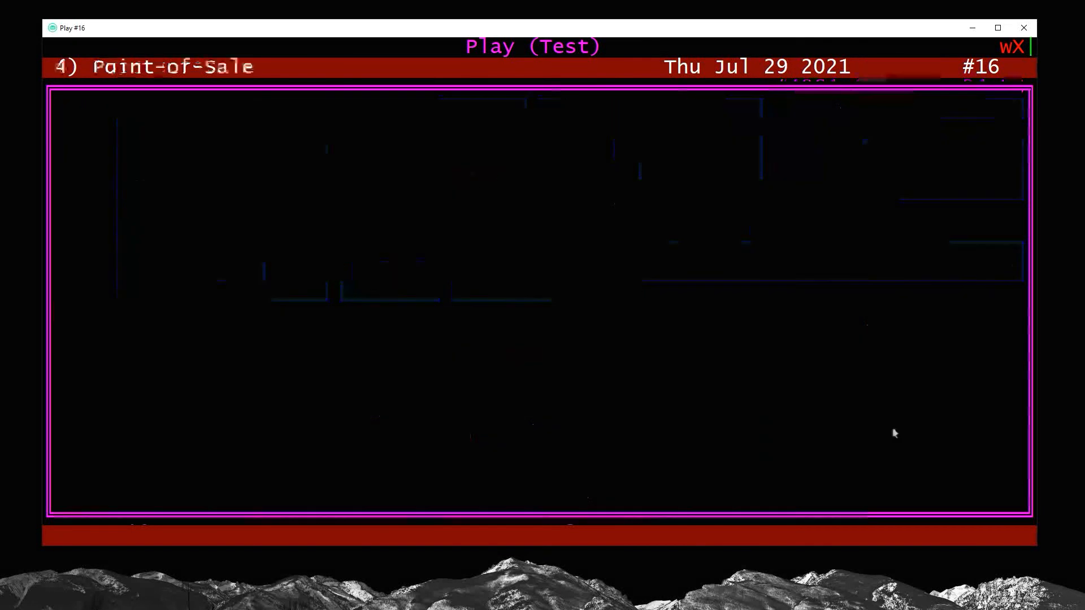
key("n")
key("Return")
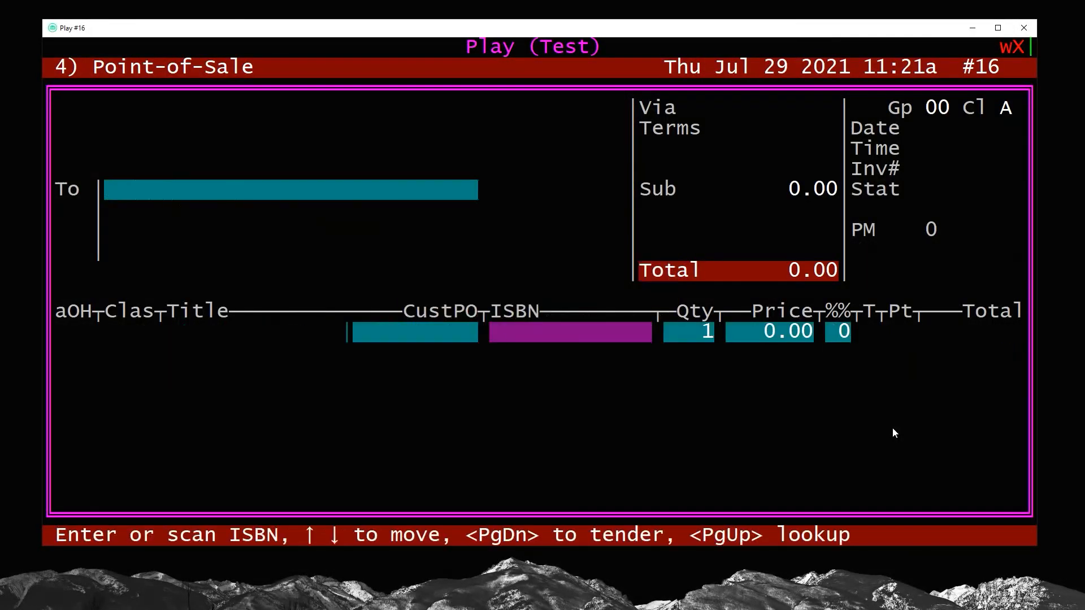
key("Up")
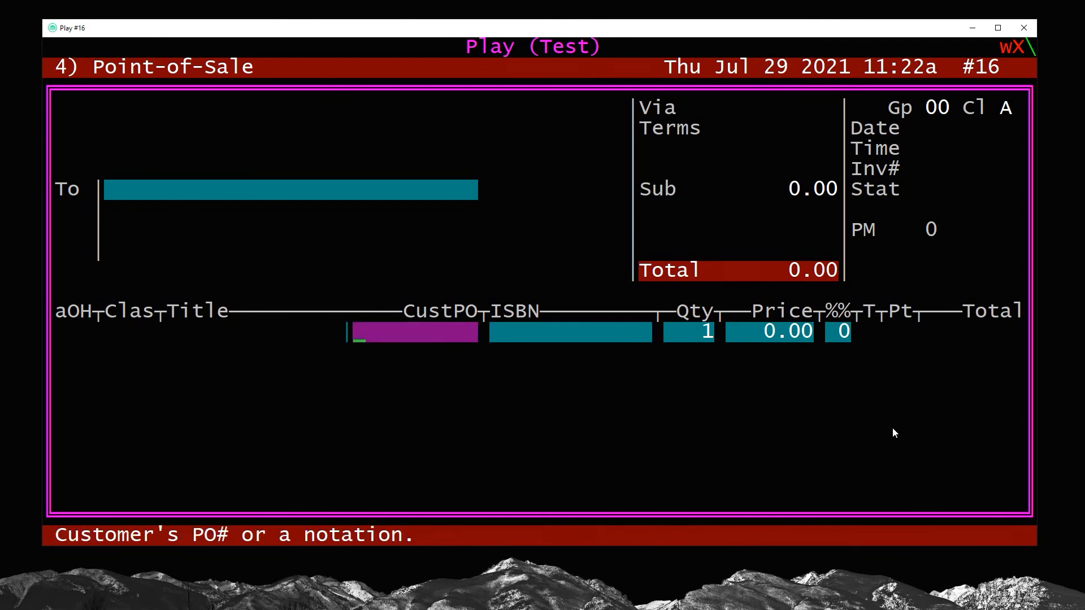
key("Up")
type("FC00001")
key("Return")
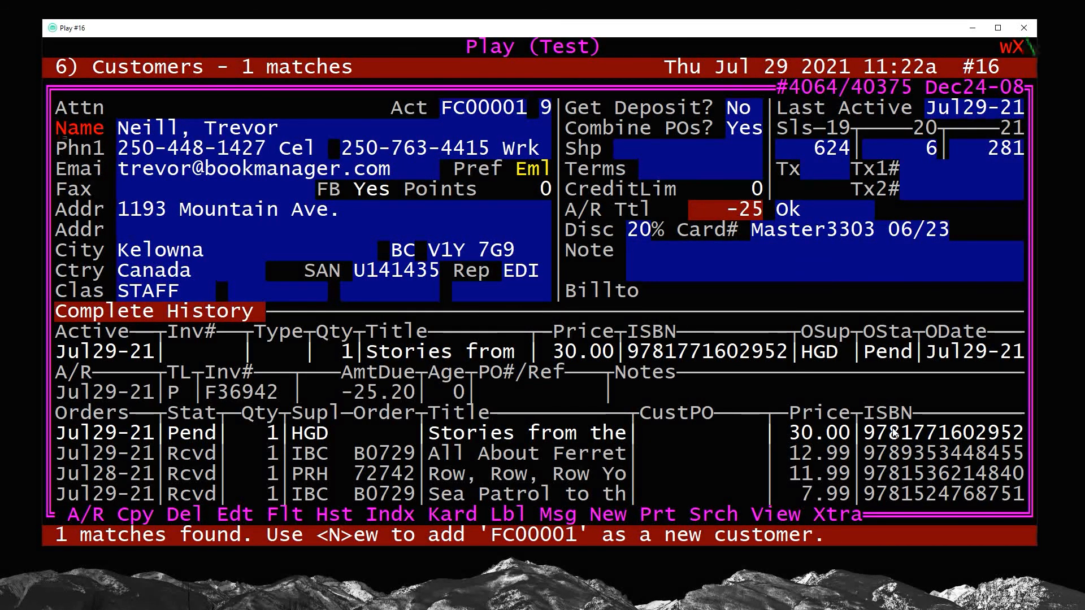
key("Return")
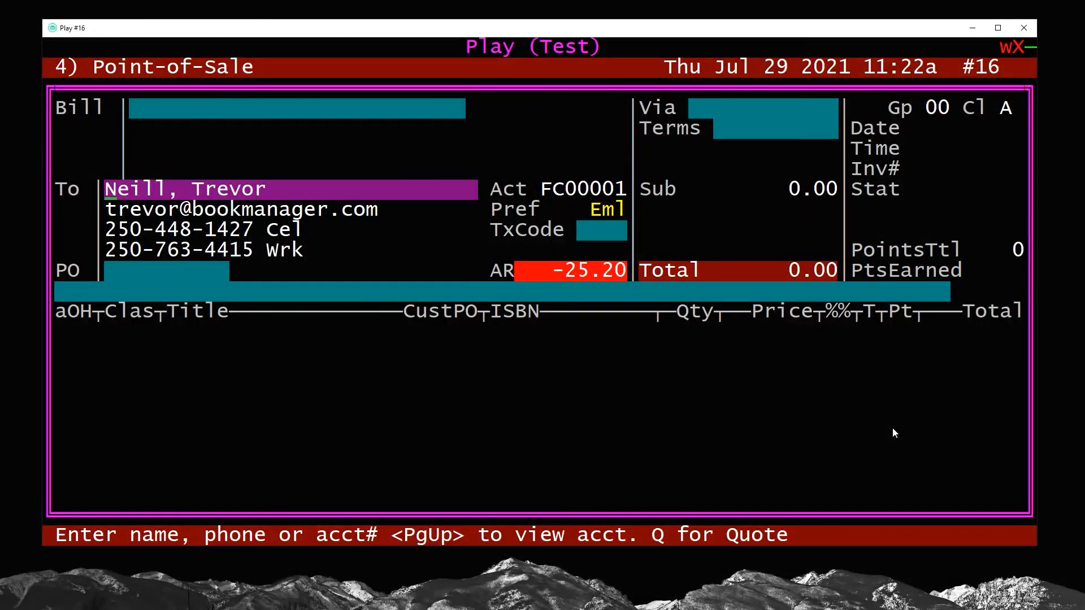
key("Escape")
key("Escape")
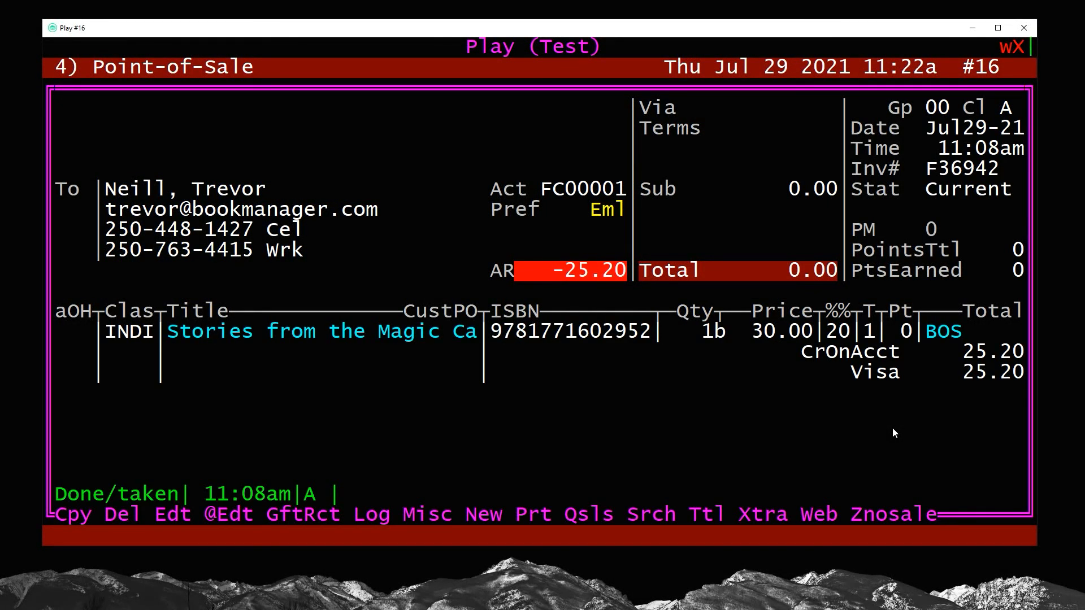
Reopen the staff customer's unreconciled Jul29-21 A/R invoice in Point-of-Sale and copy it to a new transaction.
key("6")
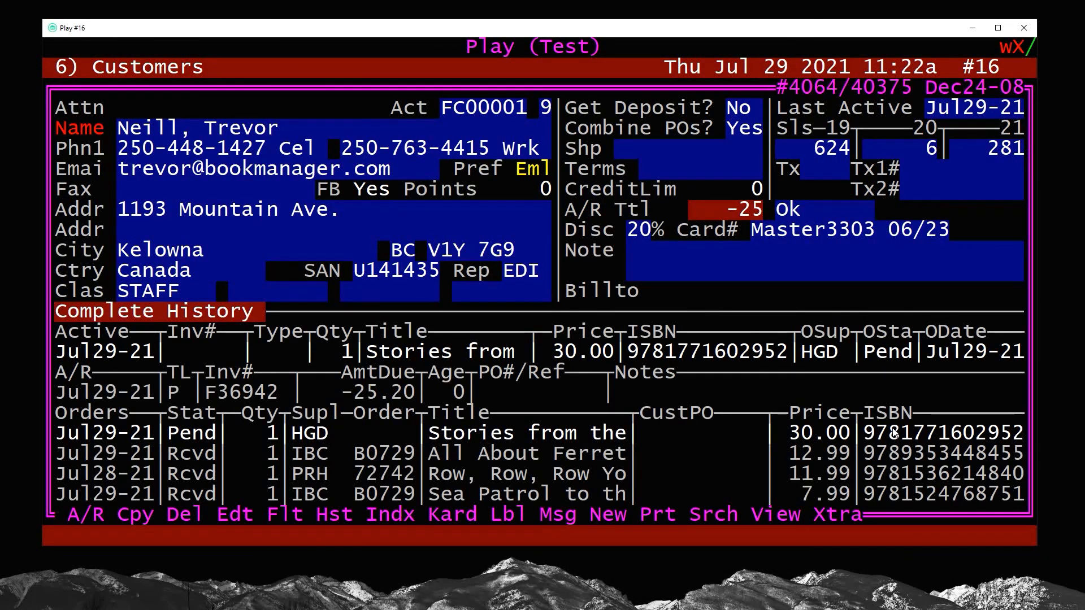
key("a")
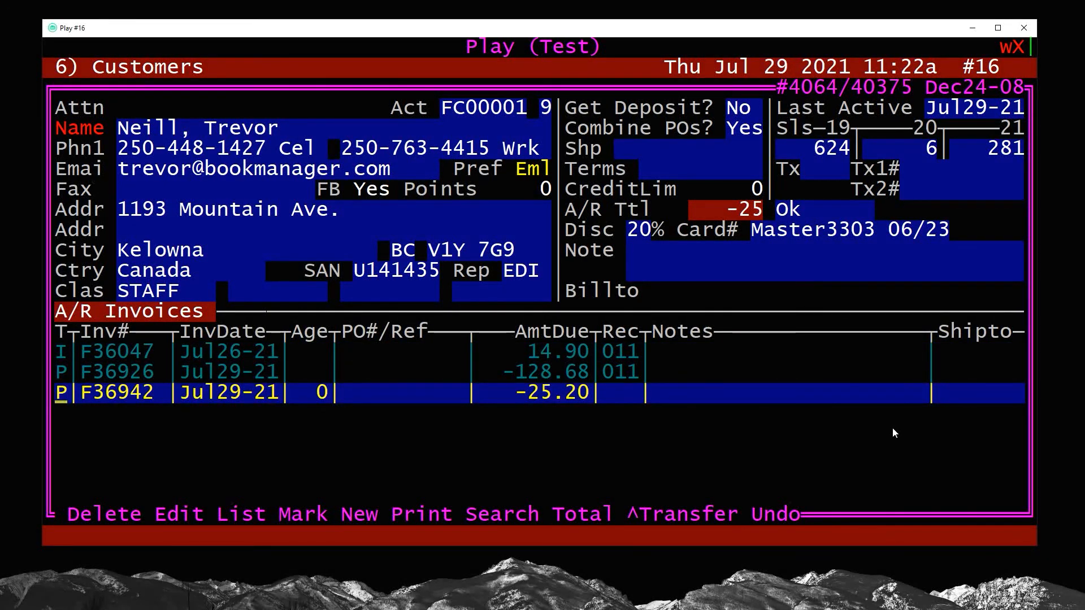
key("Return")
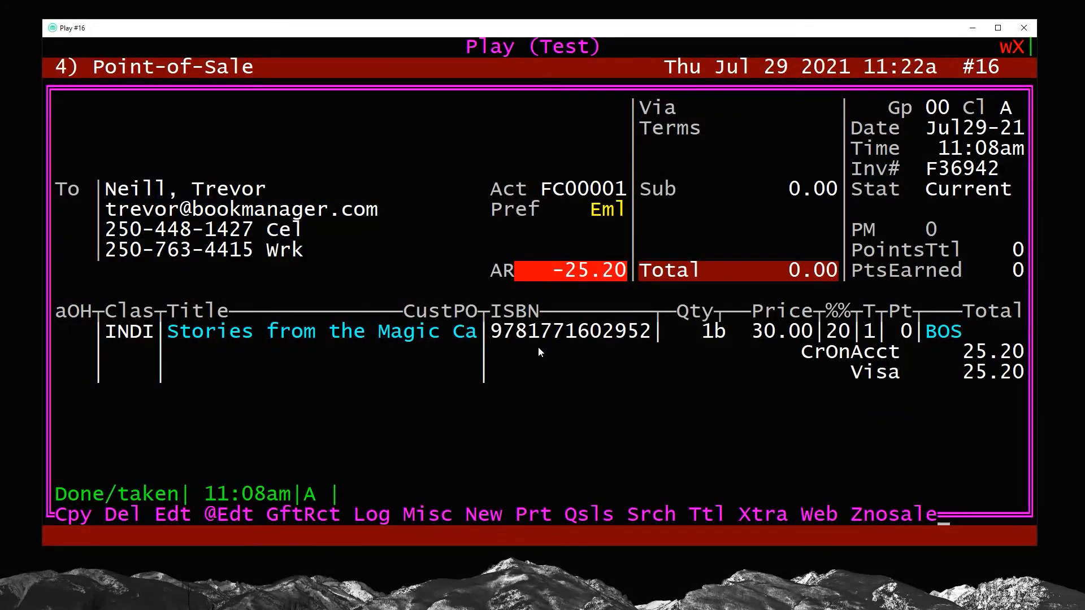
left_click_drag(490, 333, 649, 341)
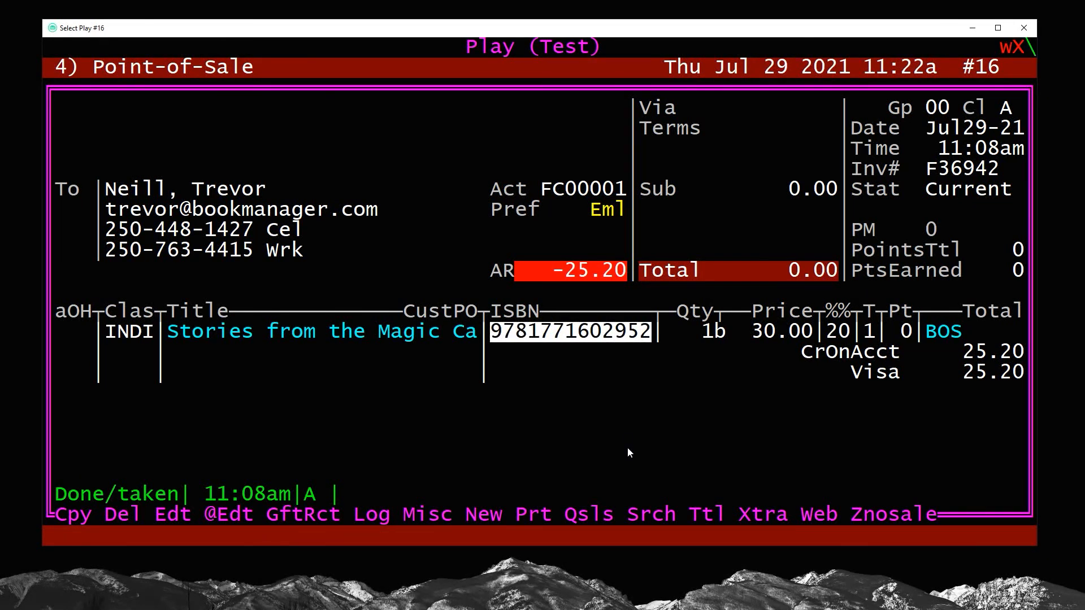
key("c")
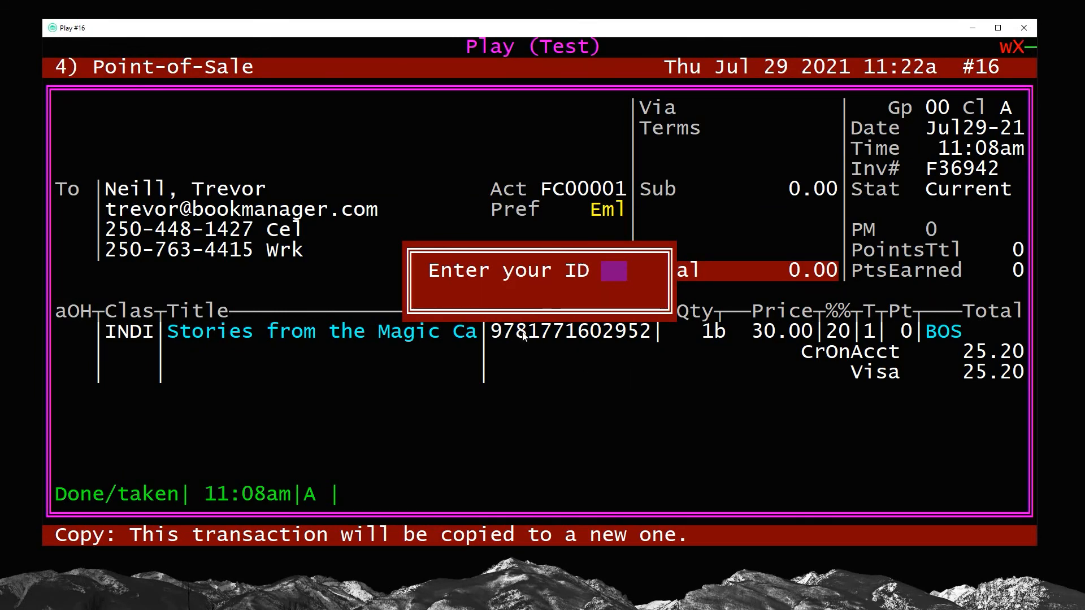
key("Return")
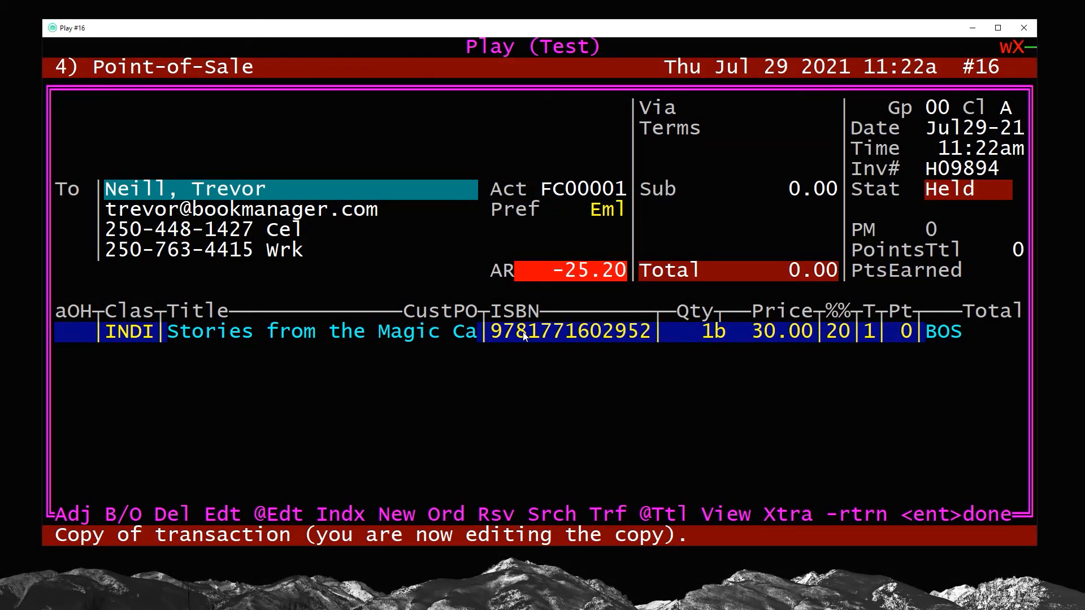
Change the backordered book line's status code in the copied transaction to Prepay item.
key("b")
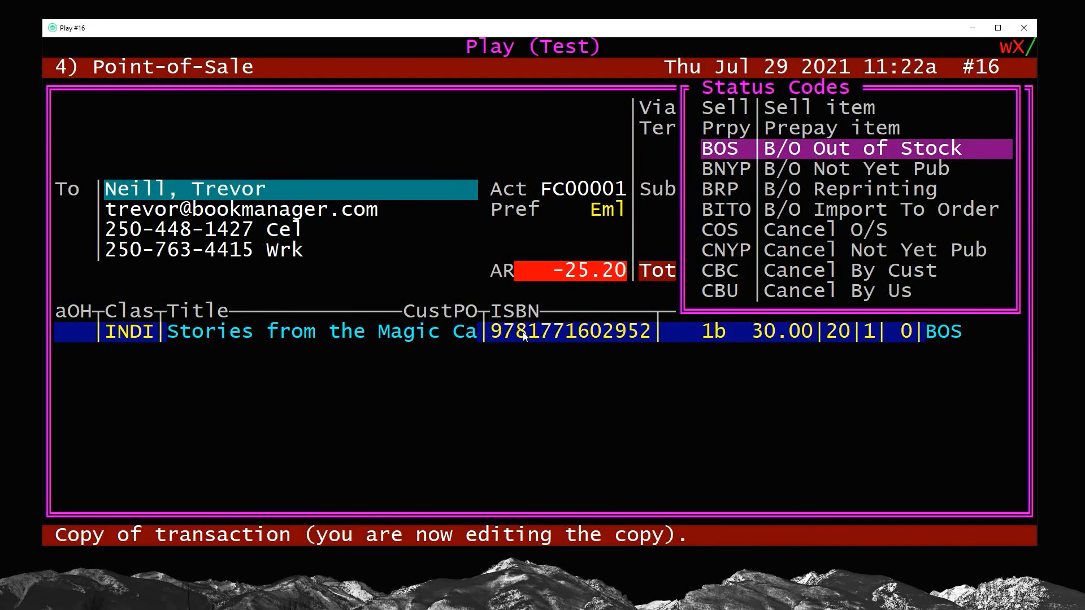
key("Up")
key("Return")
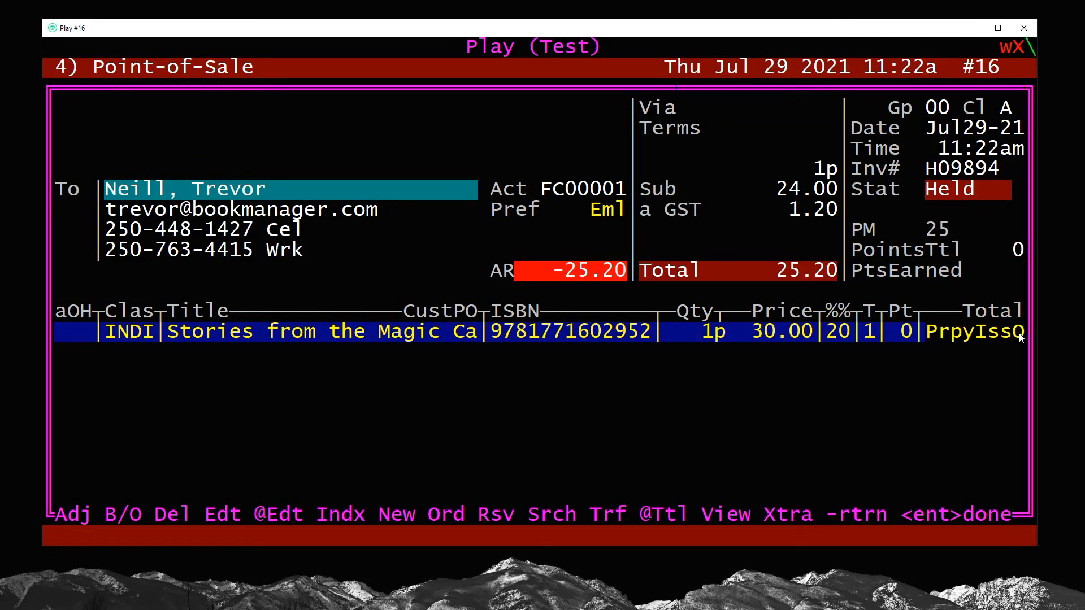
Tender the prepaid book with CreditRdm for 25.20, checking it against the customer's A/R credit, and complete the sale.
key("Return")
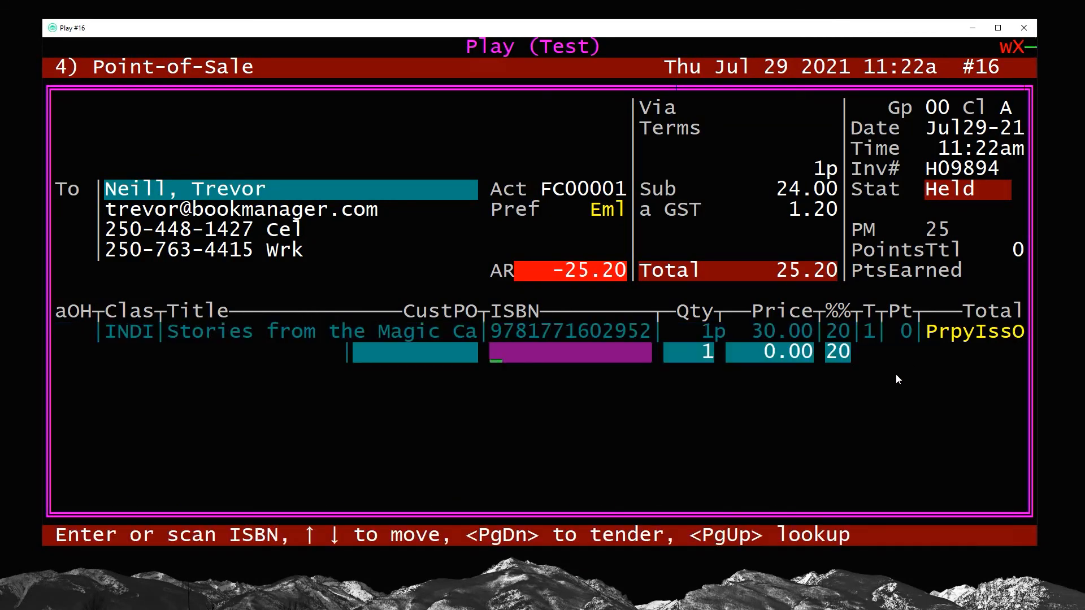
key("Page_Down")
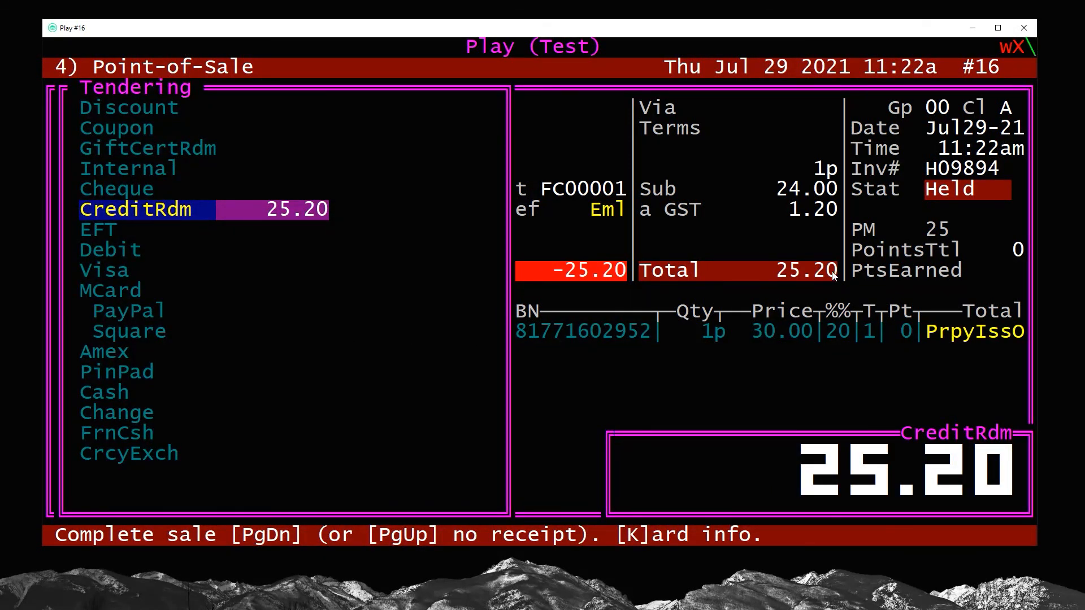
left_click_drag(835, 271, 787, 271)
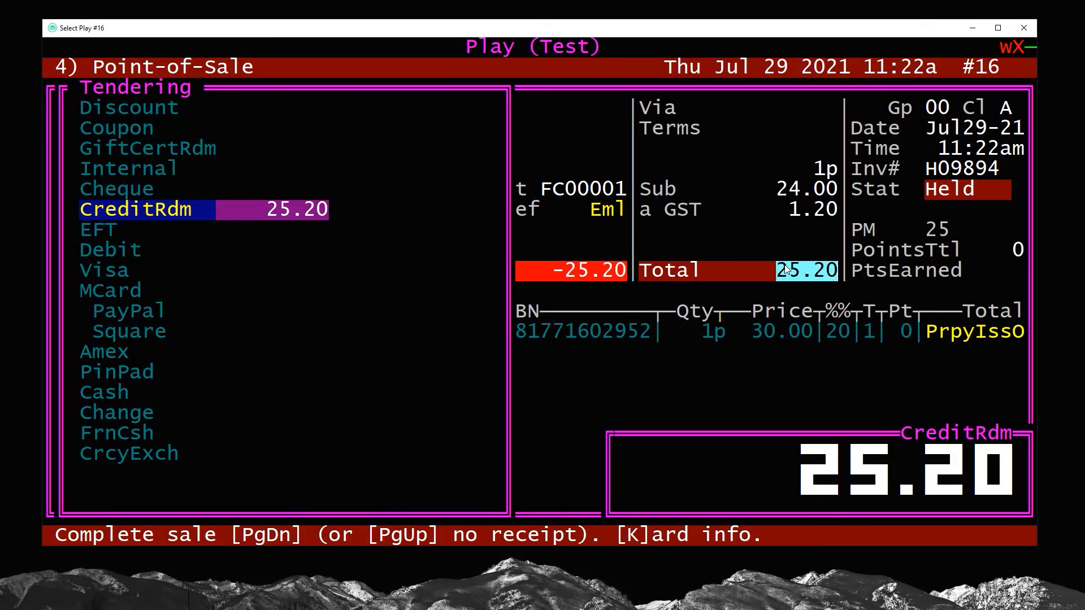
left_click_drag(624, 272, 566, 272)
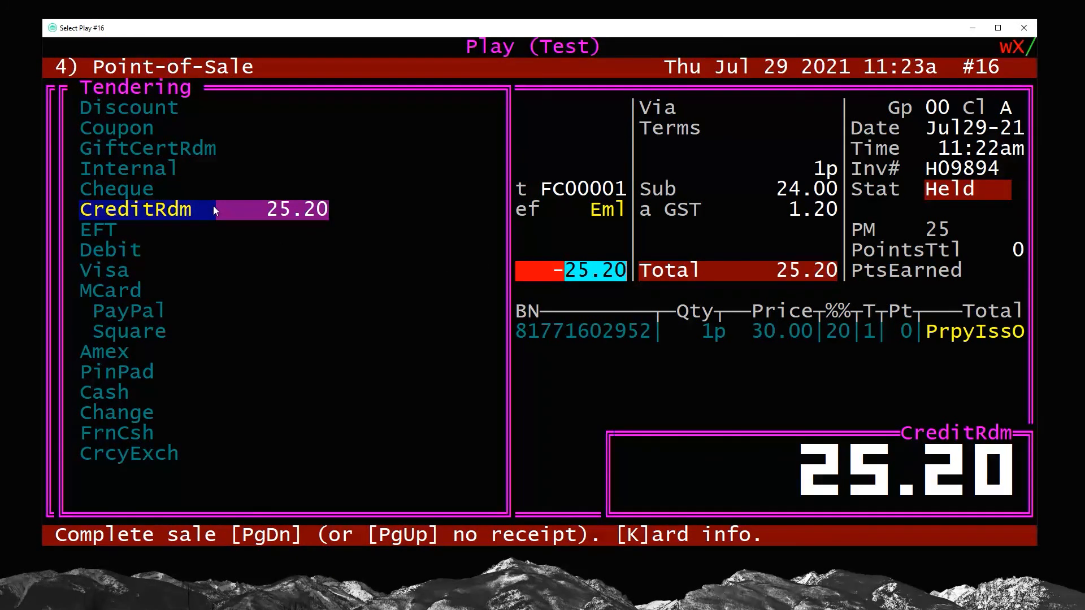
key("Next")
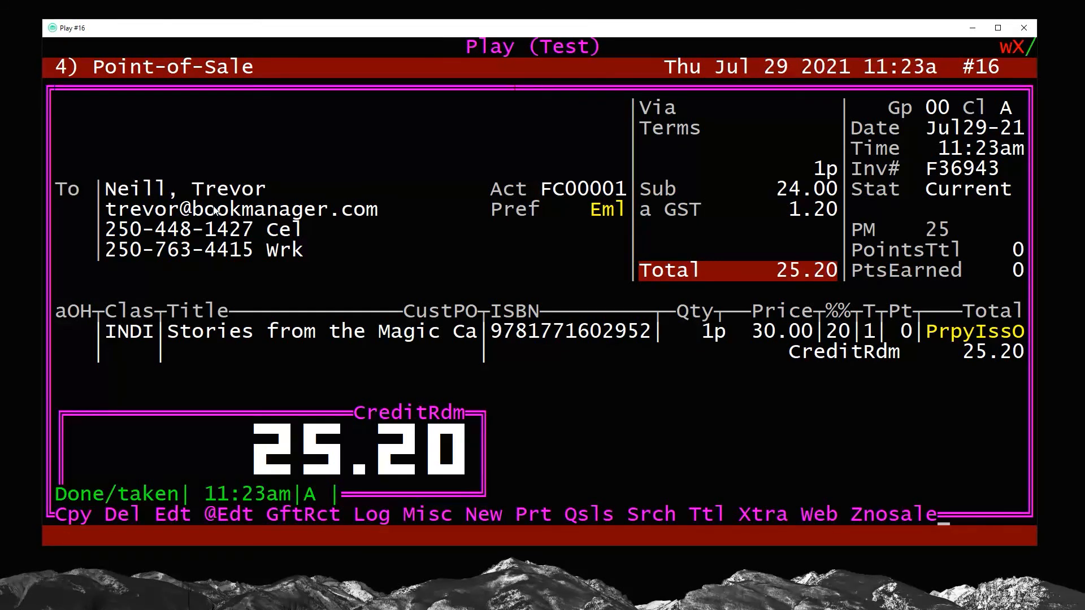
Return to Customers, reapply the A/R summary filter and move to the next customer in the filtered list.
key("F6")
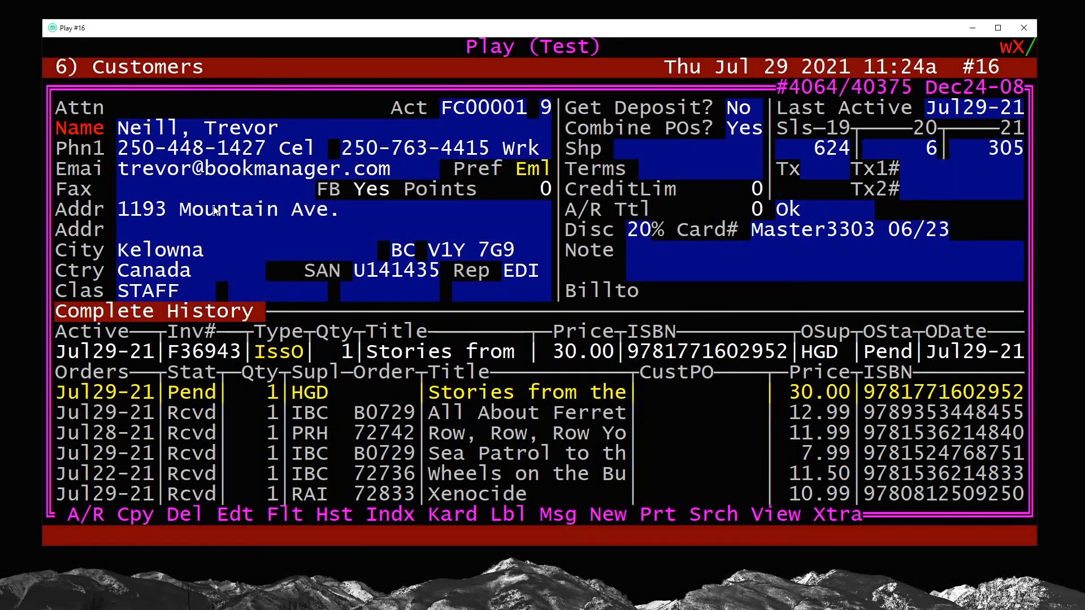
key("f")
key("Return")
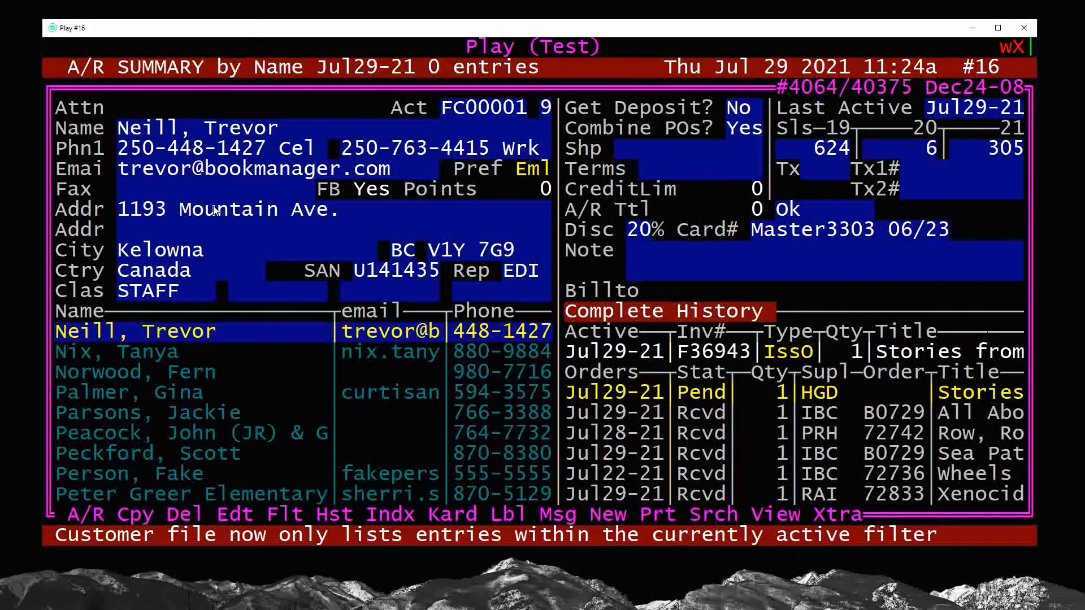
key("Down")
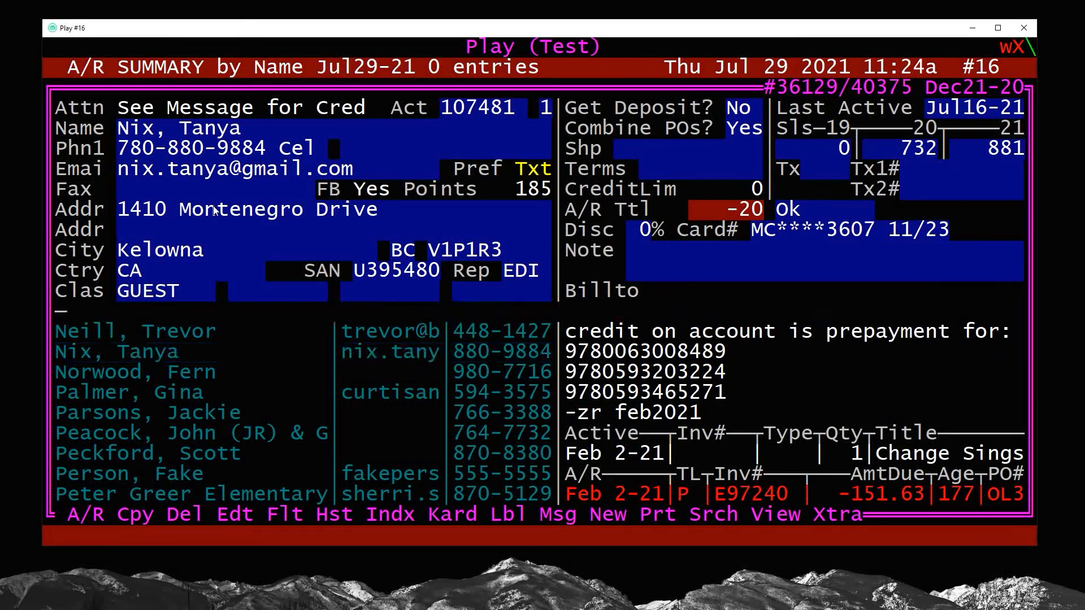
Open the GUEST-class customer's Feb 2-21 payment from the A/R invoices in Point-of-Sale to examine its credit on account.
key("a")
key("Down")
key("Up")
key("Up")
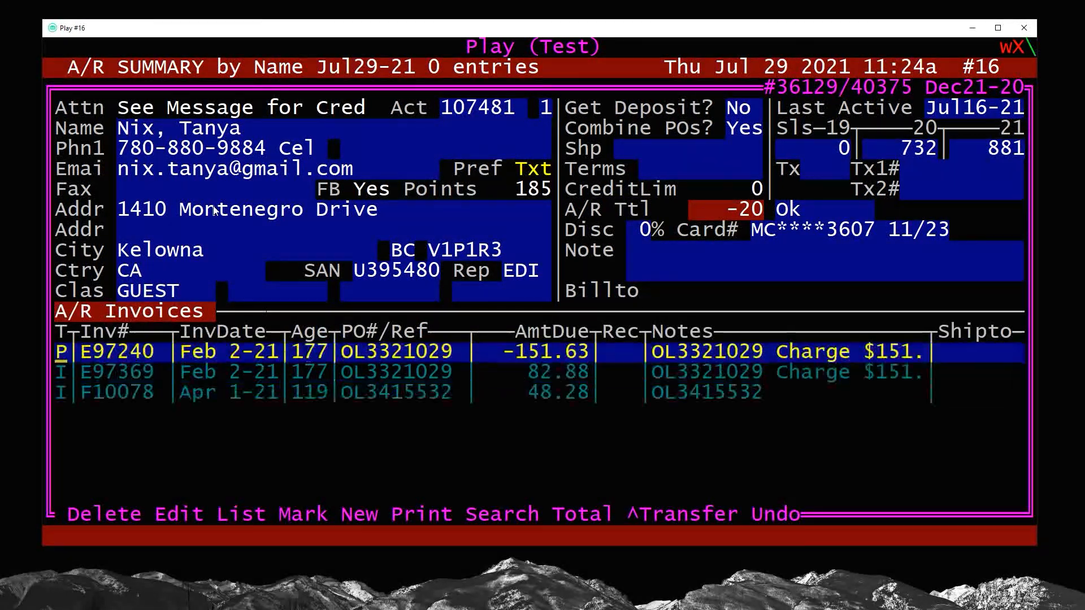
key("Return")
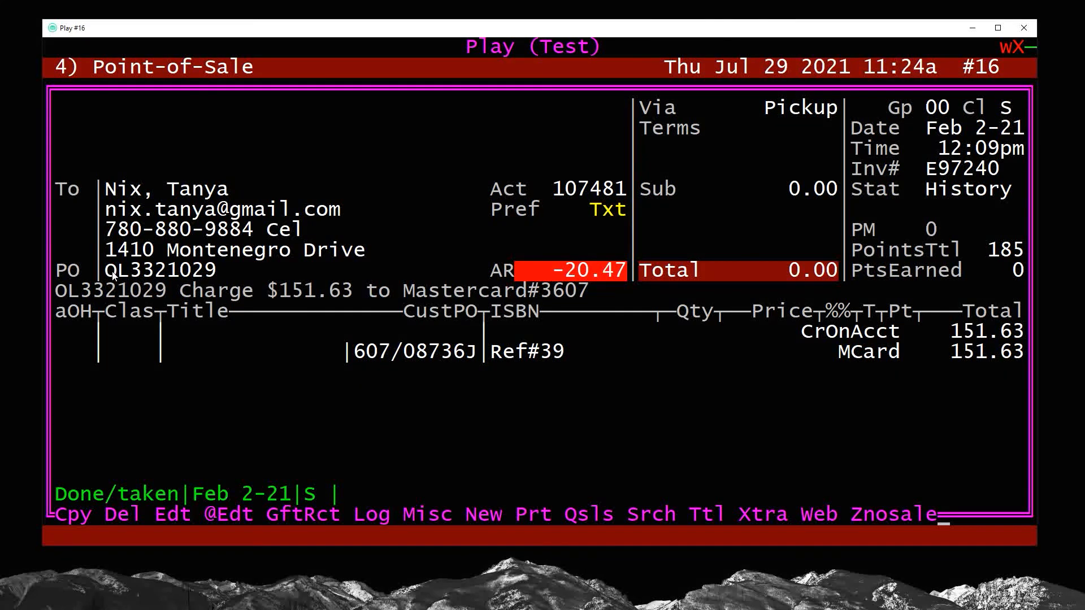
Examine the GUEST-class customer's complete history, comparing the A/R entries with the pending and received orders.
key("F6")
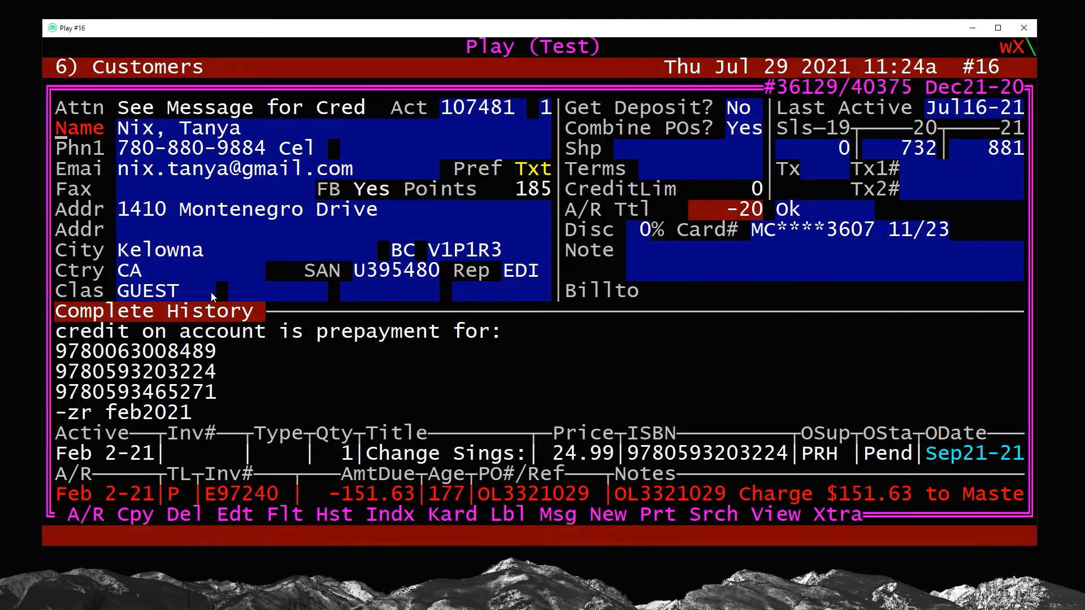
key("h")
key("Return")
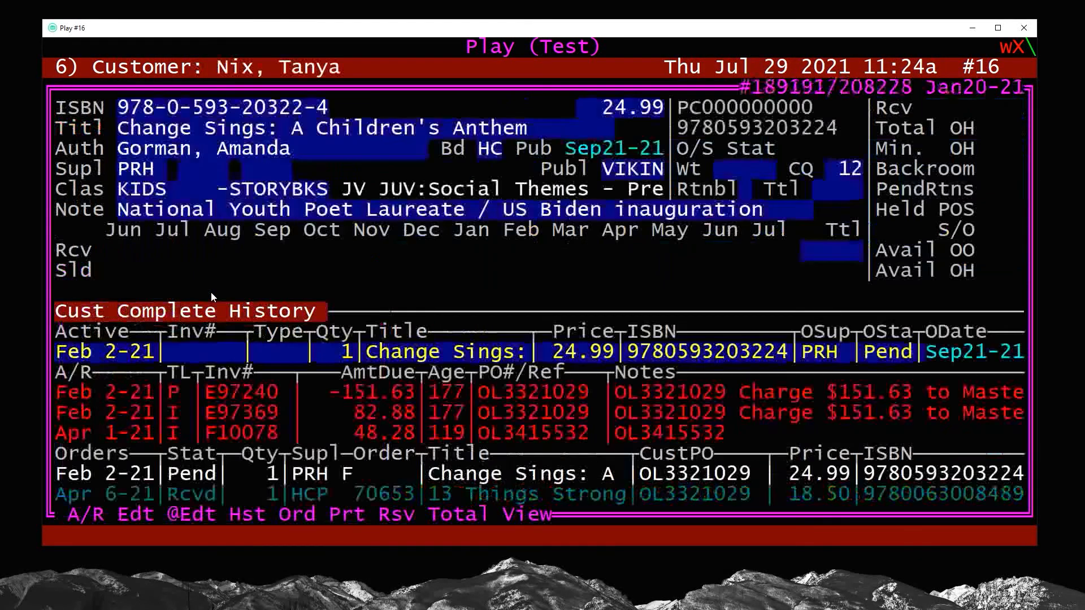
key("Down")
key("Down")
key("Down")
key("Down")
key("Down")
key("Down")
key("Down")
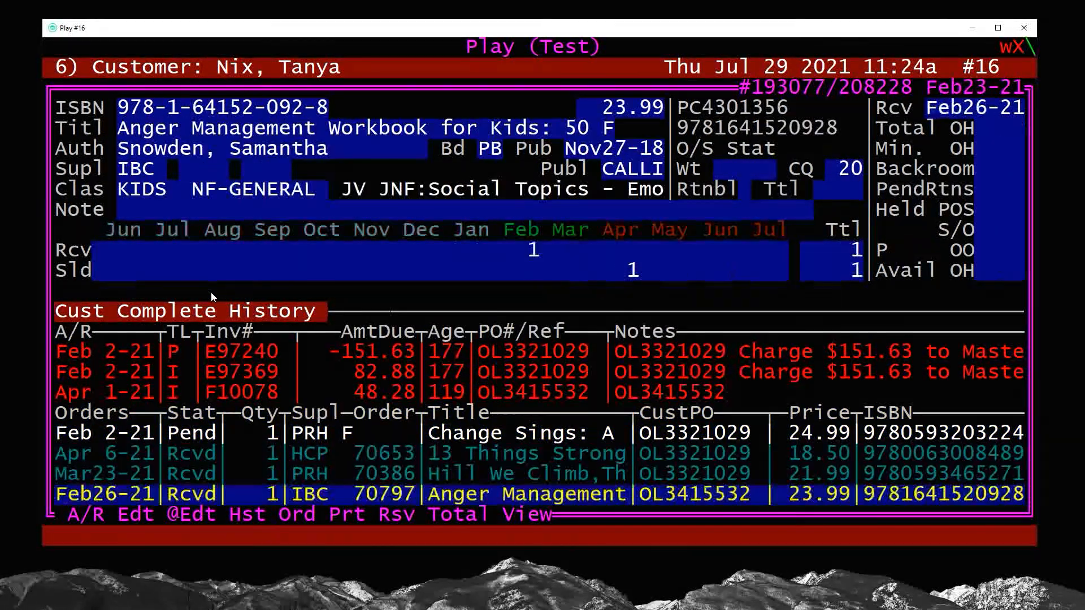
key("Up")
key("Up")
key("Up")
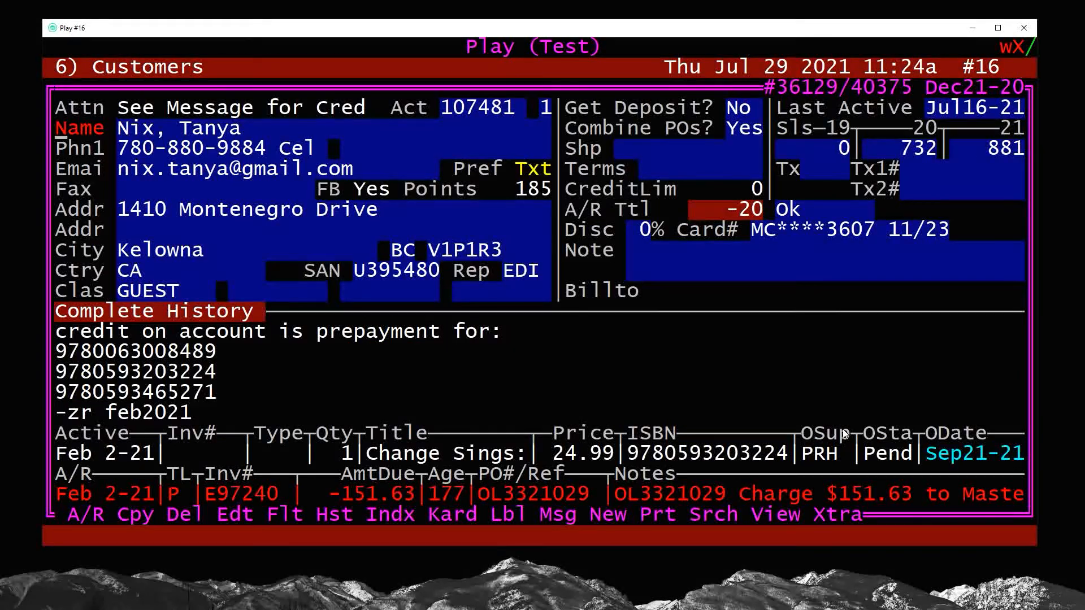
Compare the GUEST-class customer's A/R invoices with the Feb 2-21 payment, stopping at the Feb 2-21 invoice.
key("a")
key("Down")
key("Down")
key("Up")
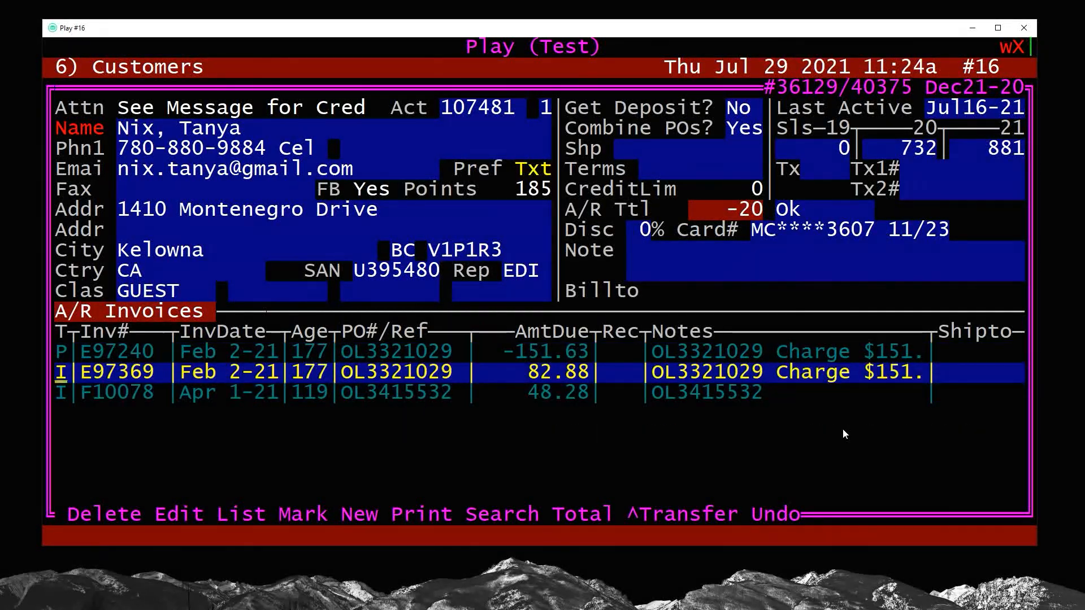
Open the GUEST-class customer's Feb 2-21 invoice from the A/R invoices in Point-of-Sale to examine its books and credit redemption.
key("Down")
key("Up")
key("Return")
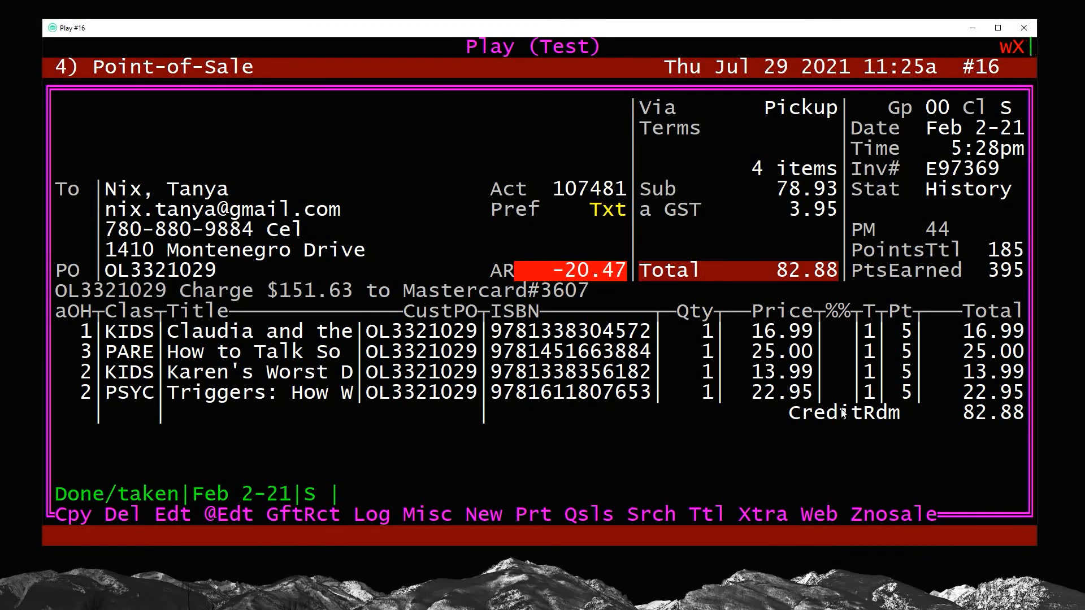
key("Escape")
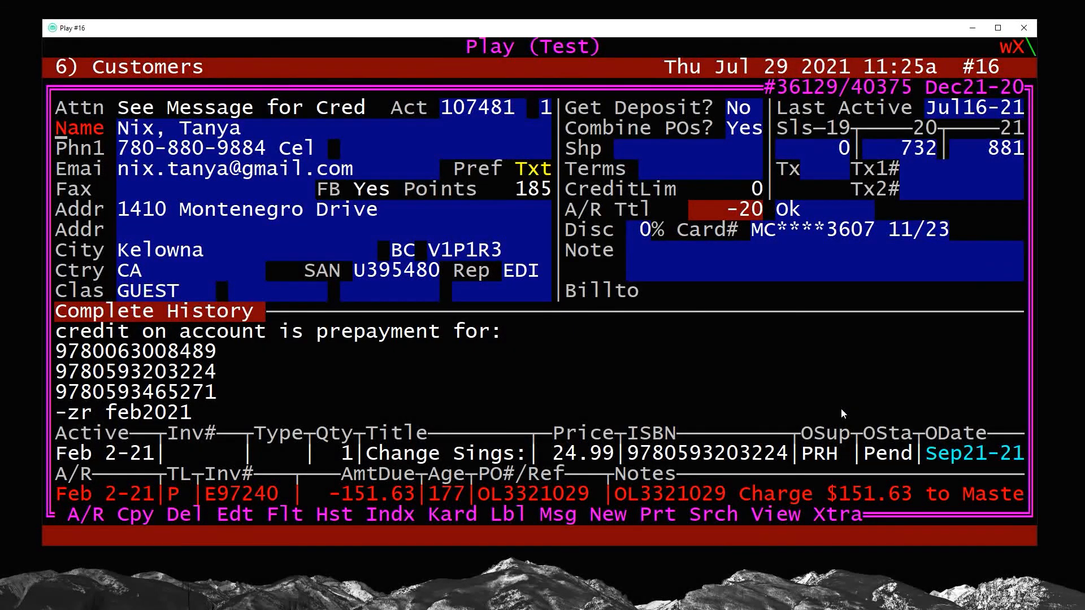
Compare the Feb 2-21 A/R entries with the Apr 1-21 invoice, opening that invoice in Point-of-Sale to examine its books.
key("a")
key("Down")
key("Down")
key("Up")
key("Up")
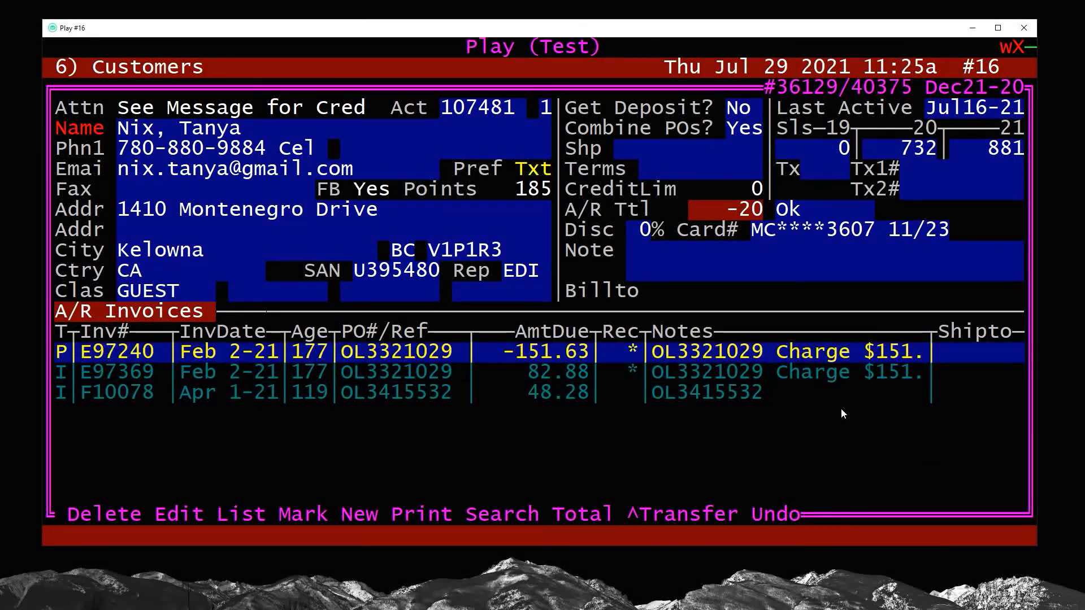
key("Down")
key("Down")
key("Up")
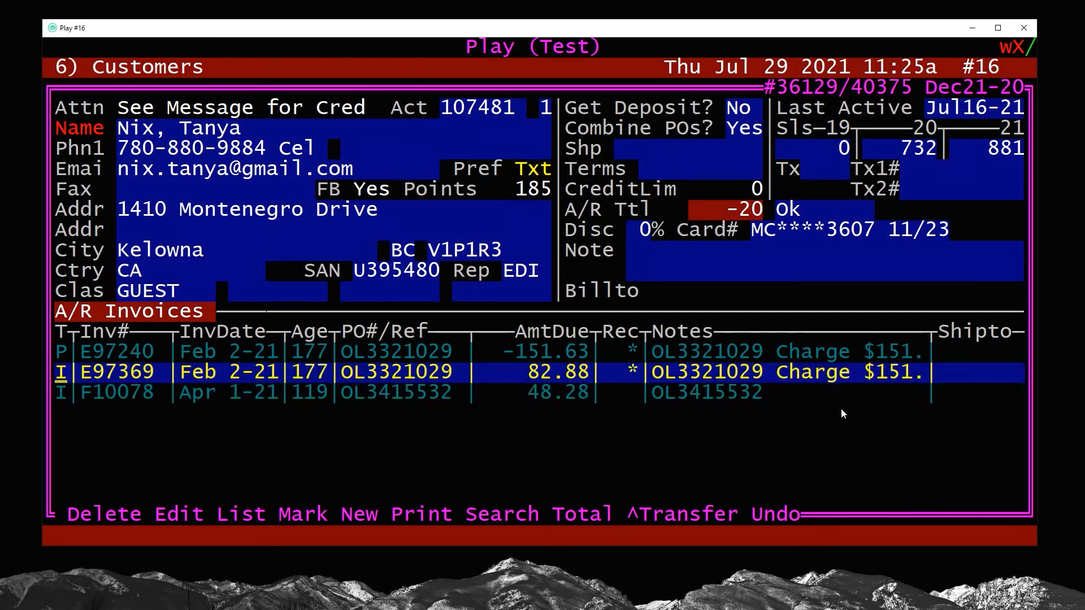
key("Down")
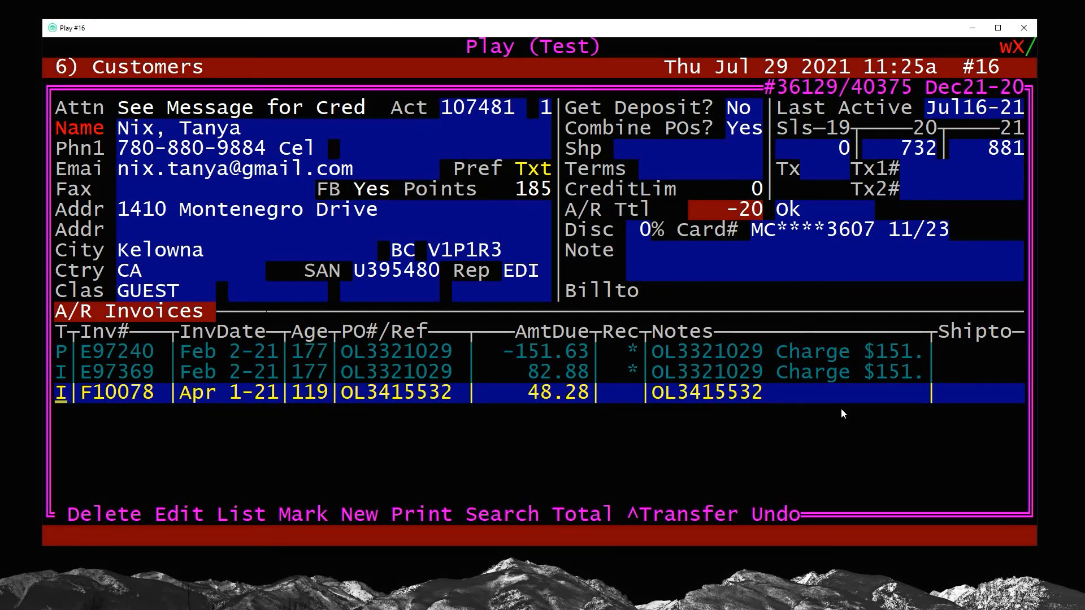
key("Return")
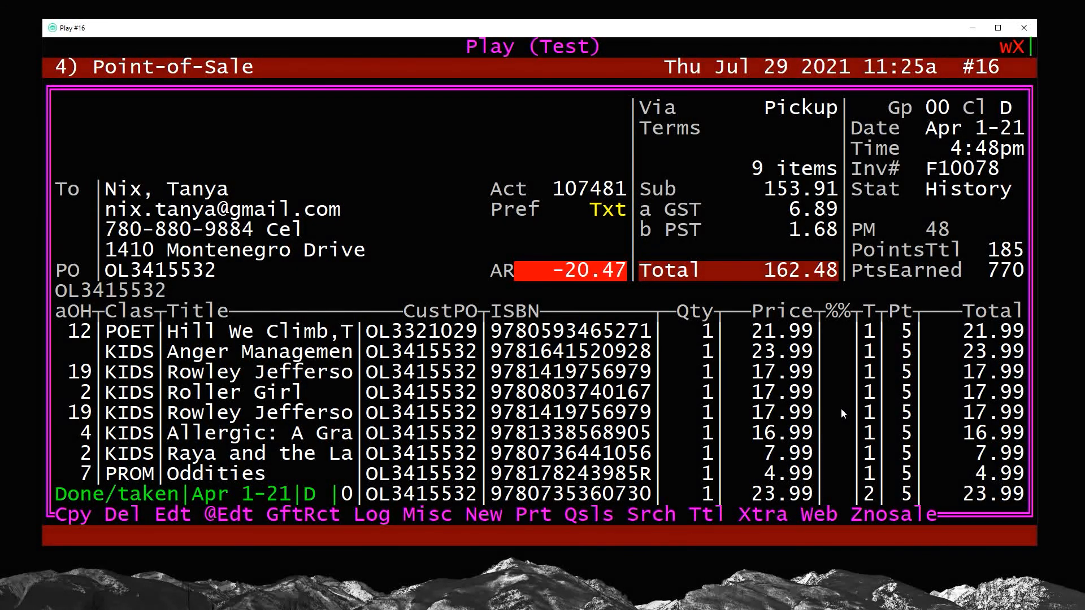
key("Escape")
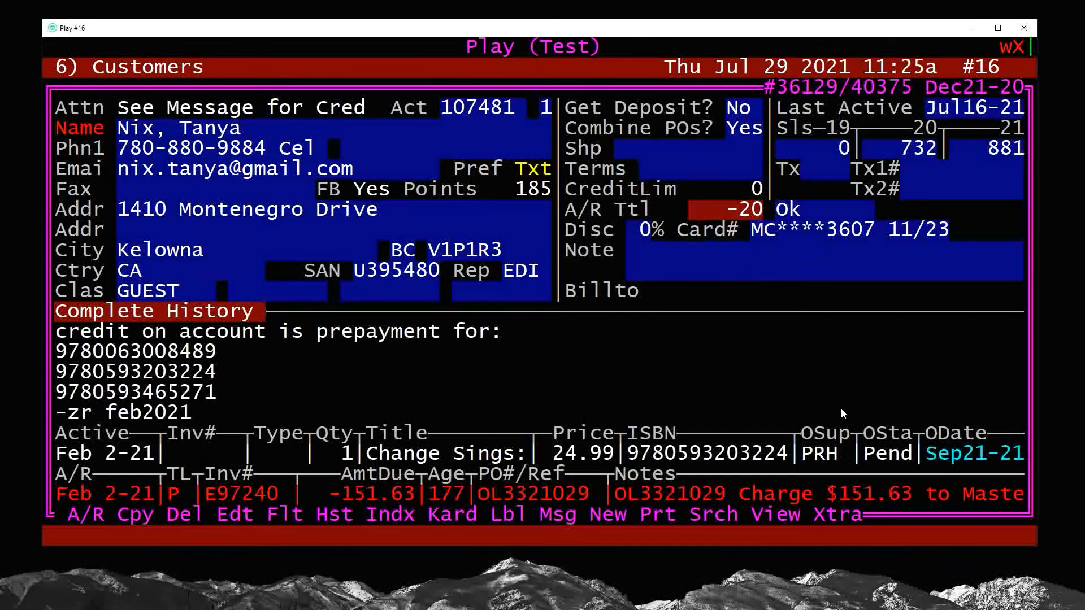
key("a")
key("Escape")
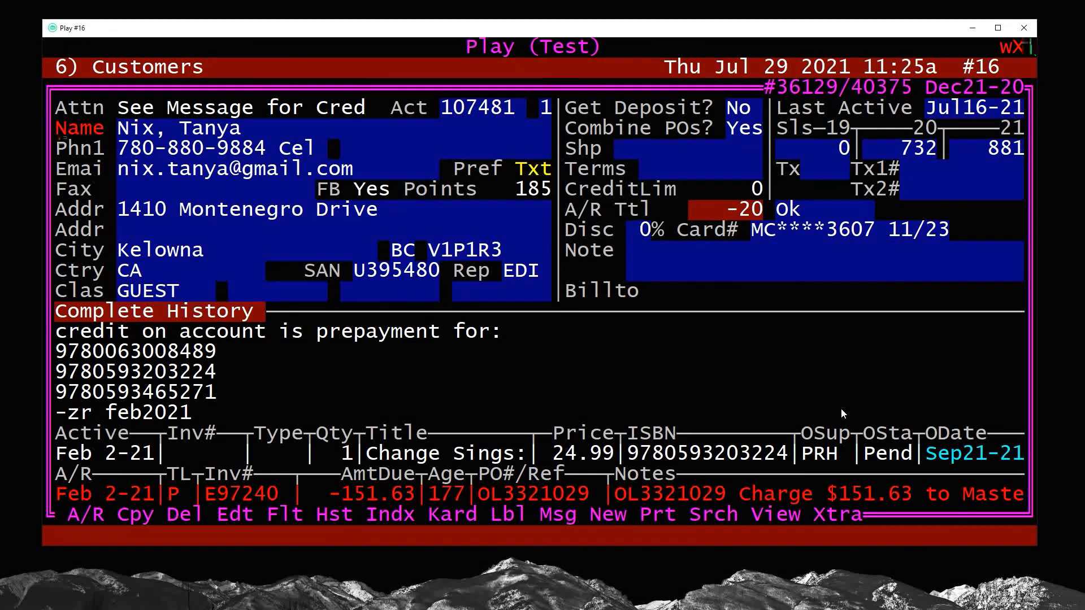
Show the GUEST-class customer's Orders history and copy the ISBN of the pending Change Sings order.
key("h")
key("Up")
key("Up")
key("Up")
key("Up")
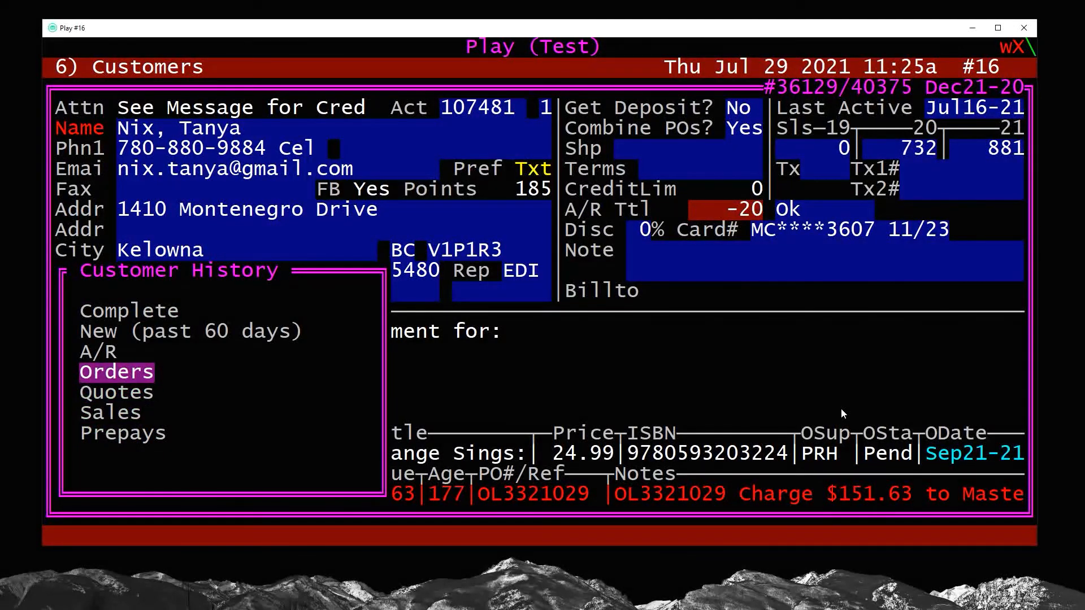
key("Return")
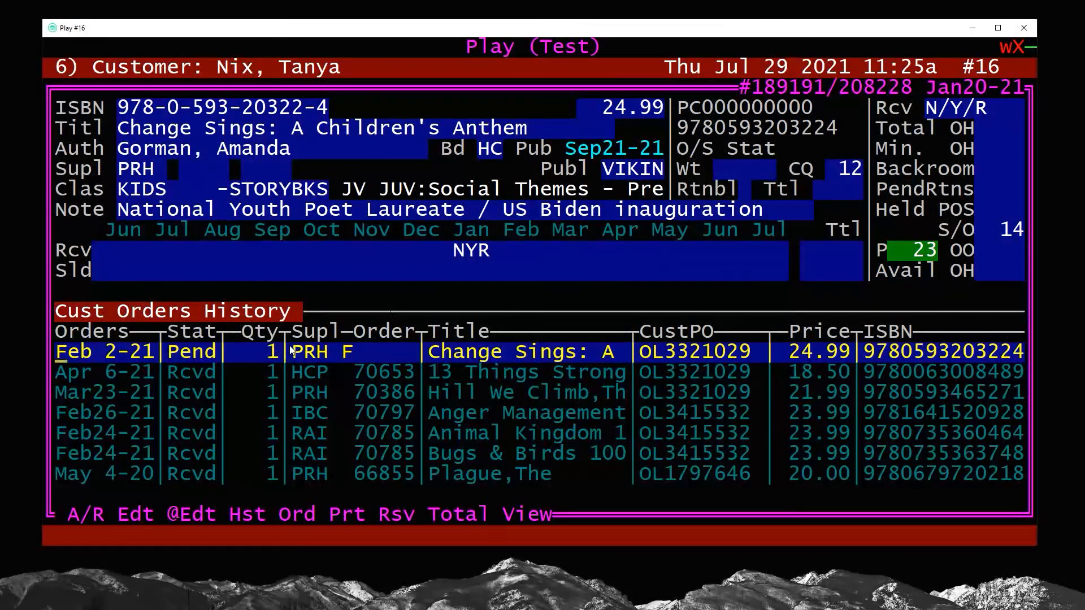
left_click(868, 354)
left_click_drag(868, 353, 1023, 354)
key("ctrl+c")
key("Escape")
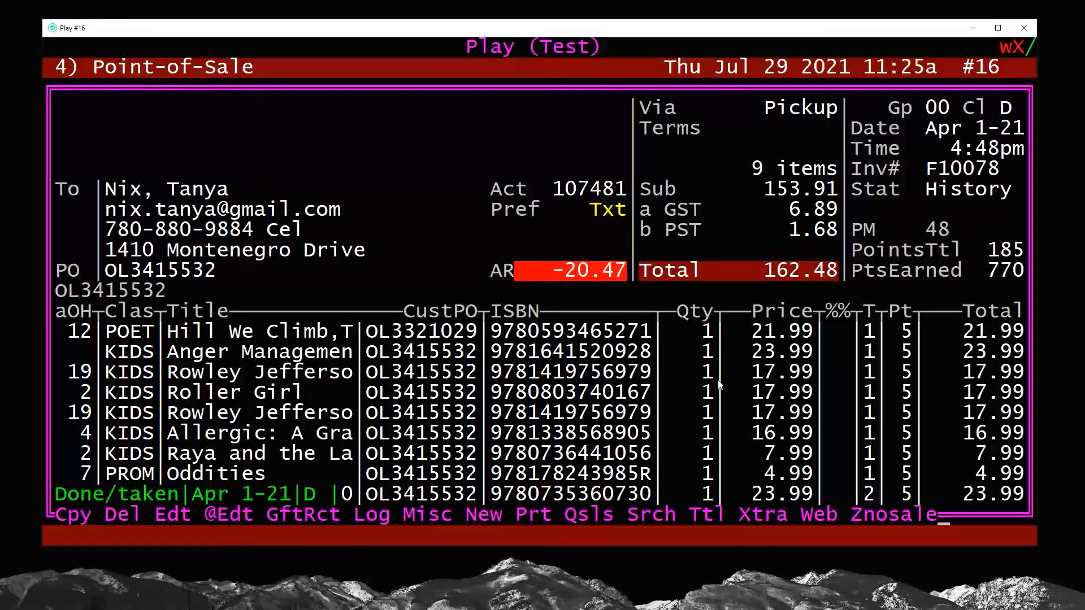
Start a new Point-of-Sale sale with a blank staff ID, looking up the GUEST-class customer by surname.
key("n")
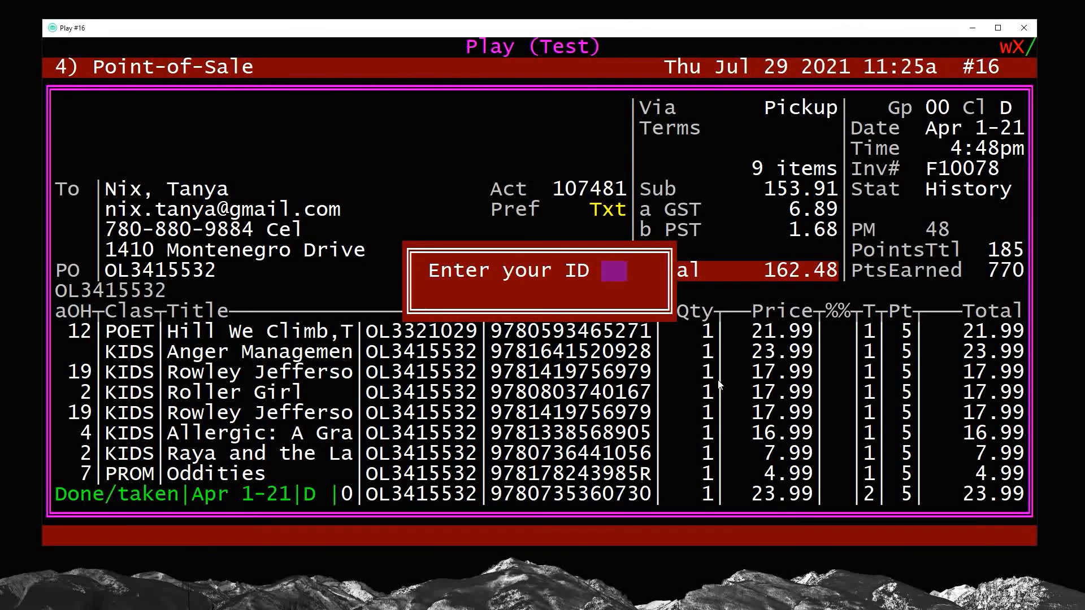
key("Return")
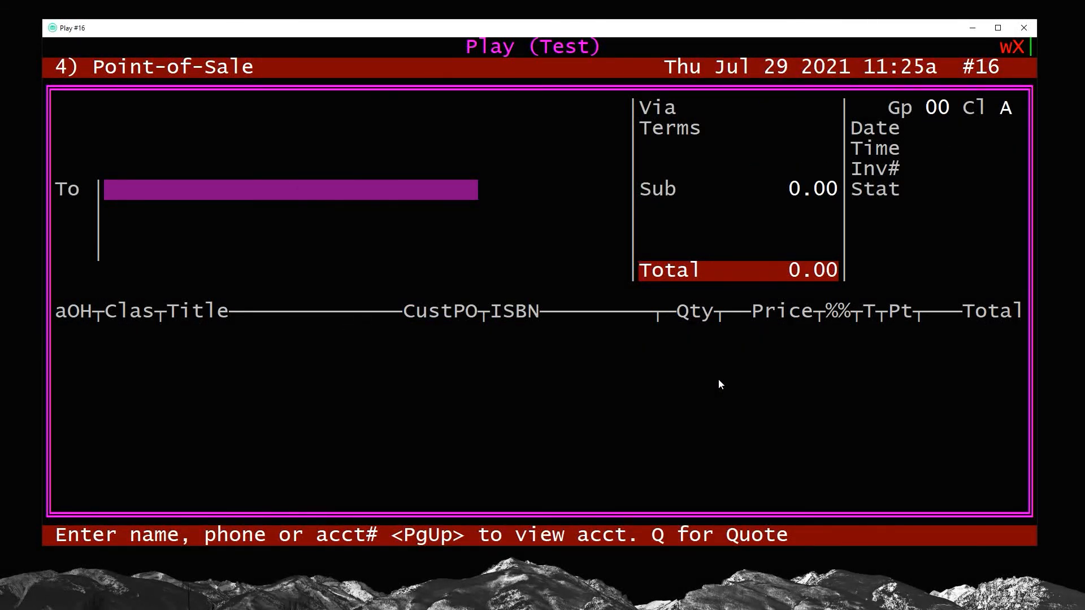
type("nix")
key("Return")
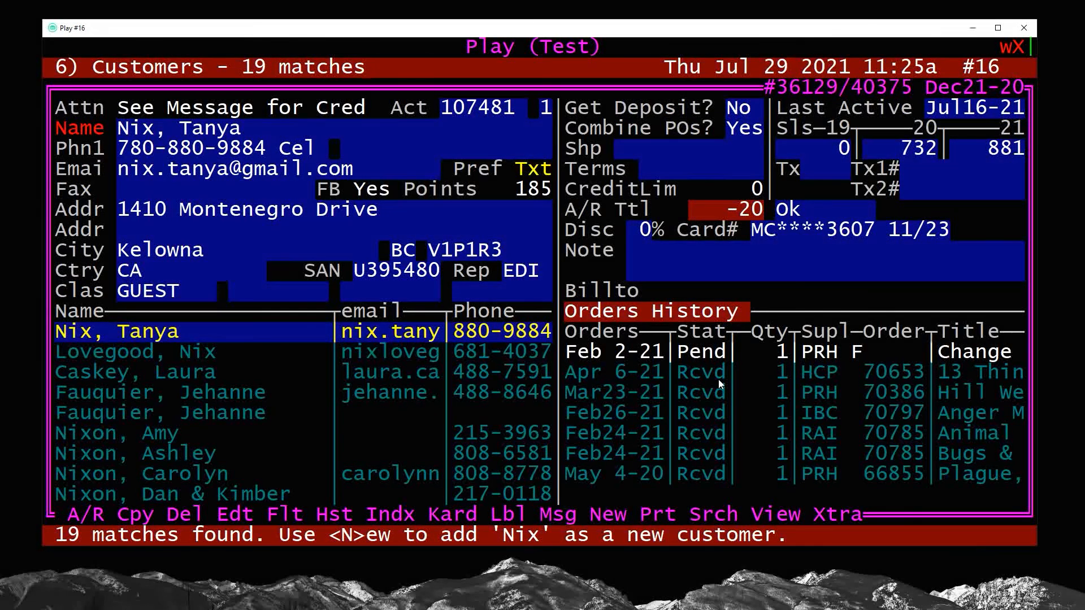
key("Return")
key("Return")
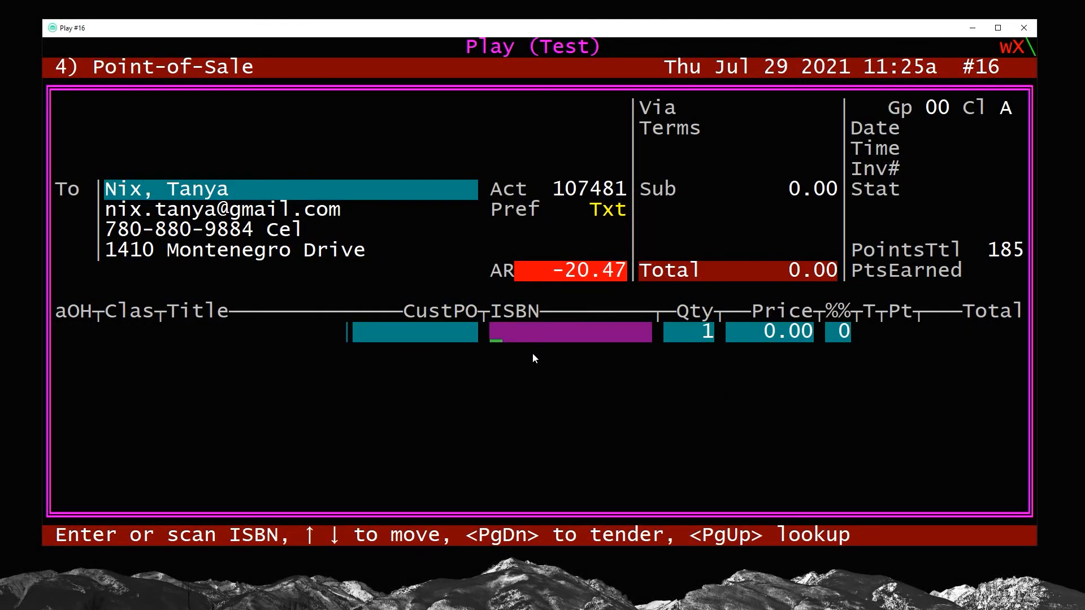
type("9780593203224")
key("Return")
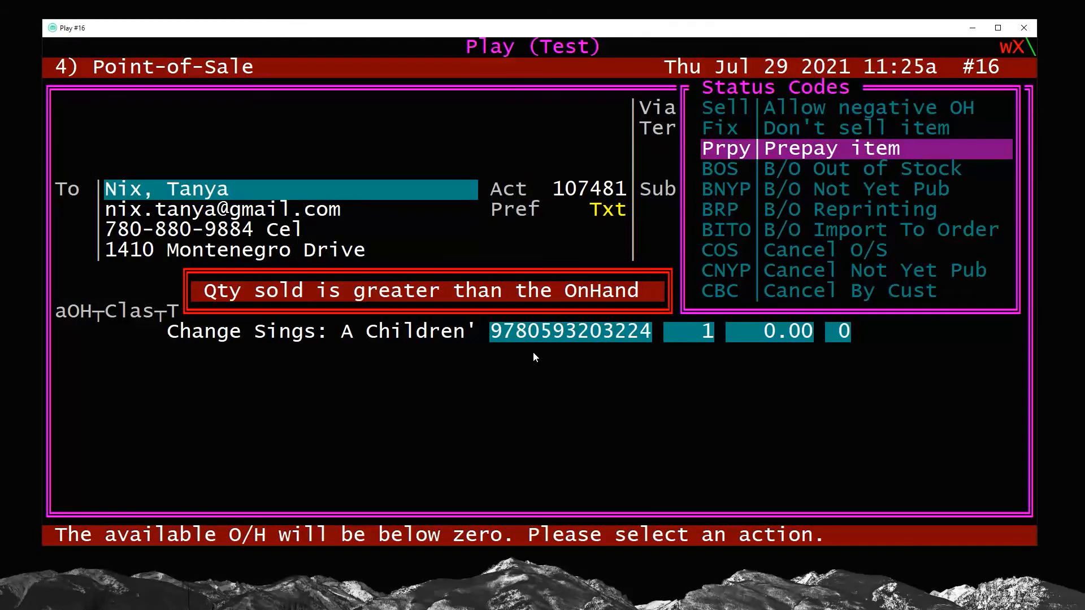
key("Return")
key("Escape")
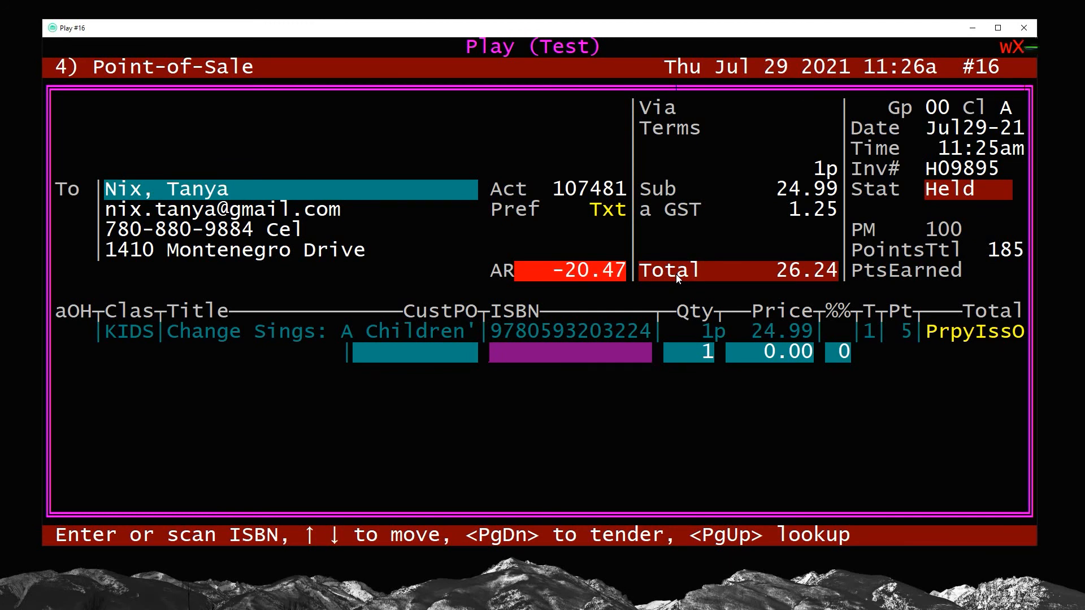
key("Up")
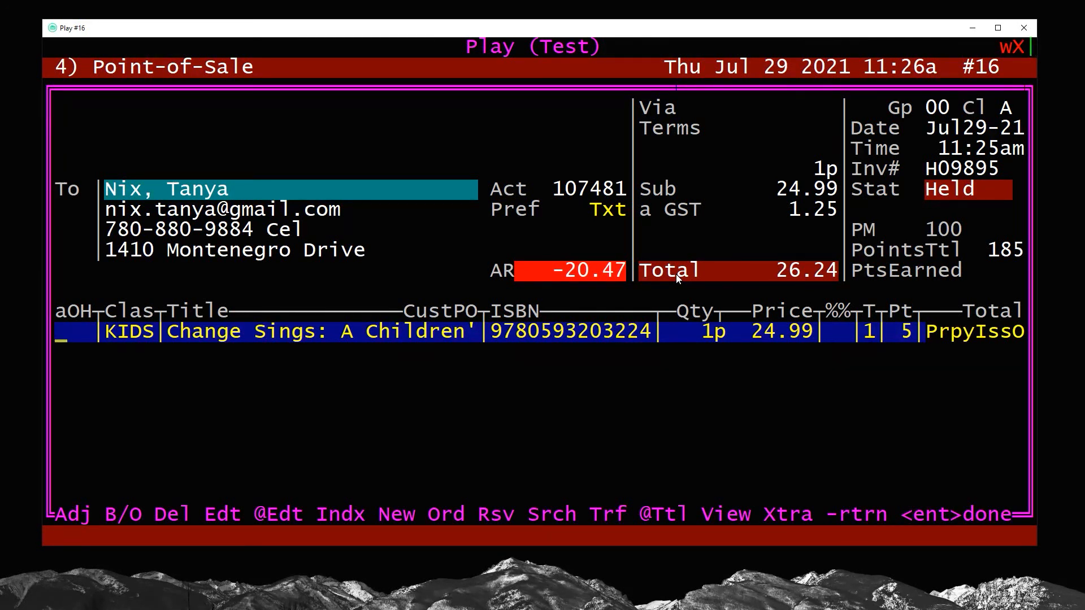
key("Return")
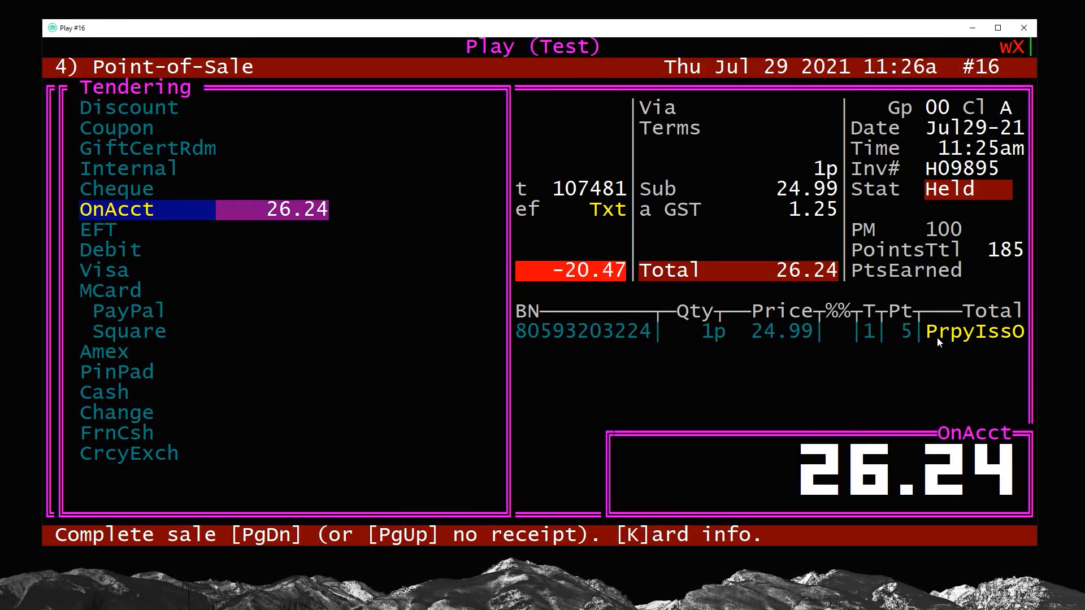
Leave tendering and delete the prepaid Change Sings line from the sale.
key("Escape")
key("Up")
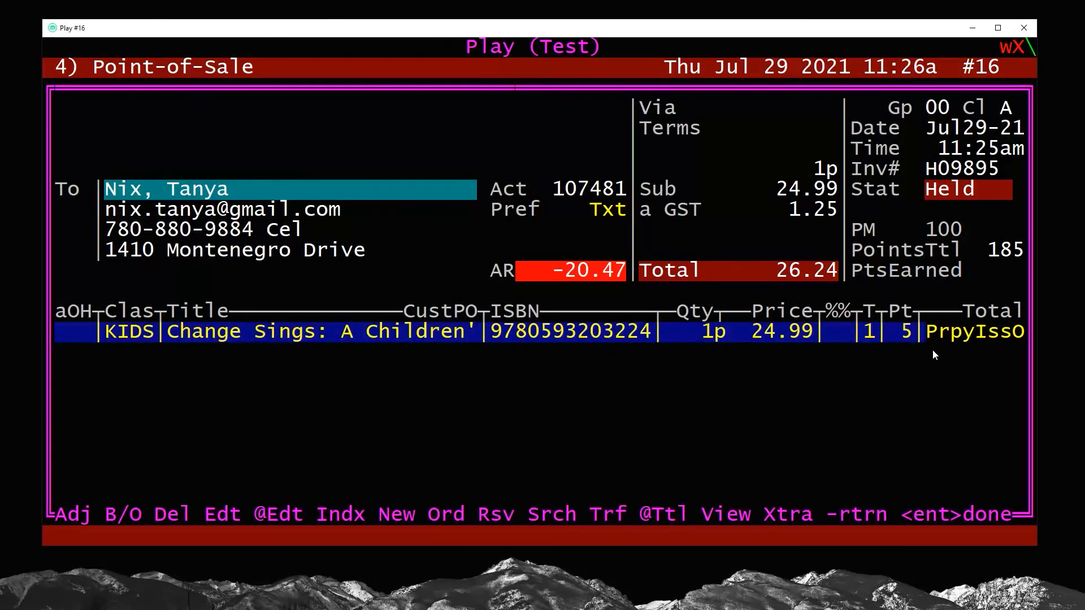
key("d")
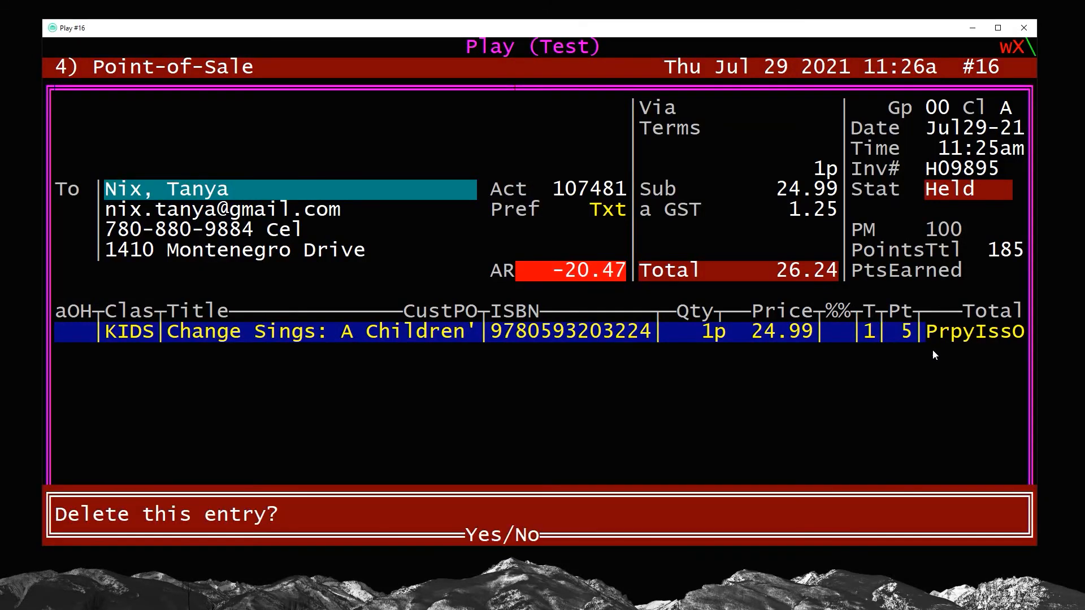
key("y")
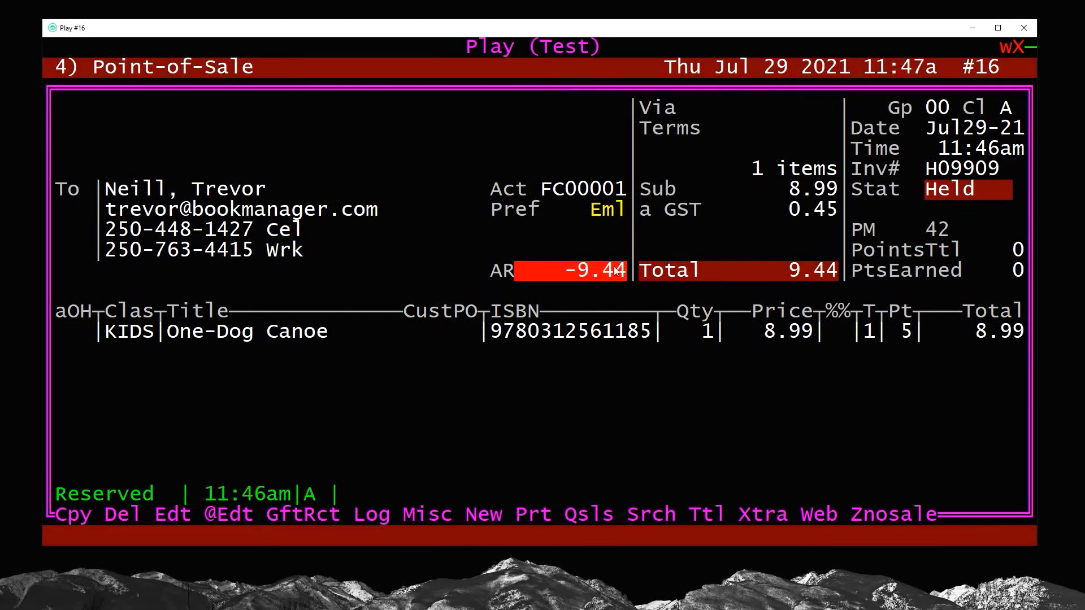
Compare the A/R credit with the held invoice's total, and change its One-Dog Canoe line to Prepay item.
left_click_drag(624, 271, 554, 271)
left_click_drag(836, 271, 779, 271)
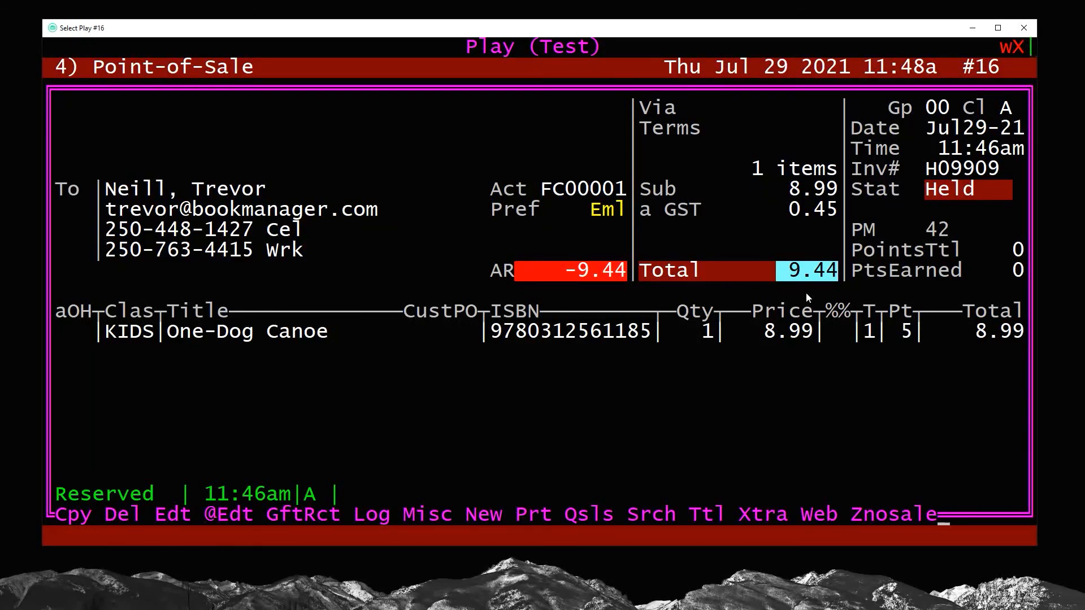
key("e")
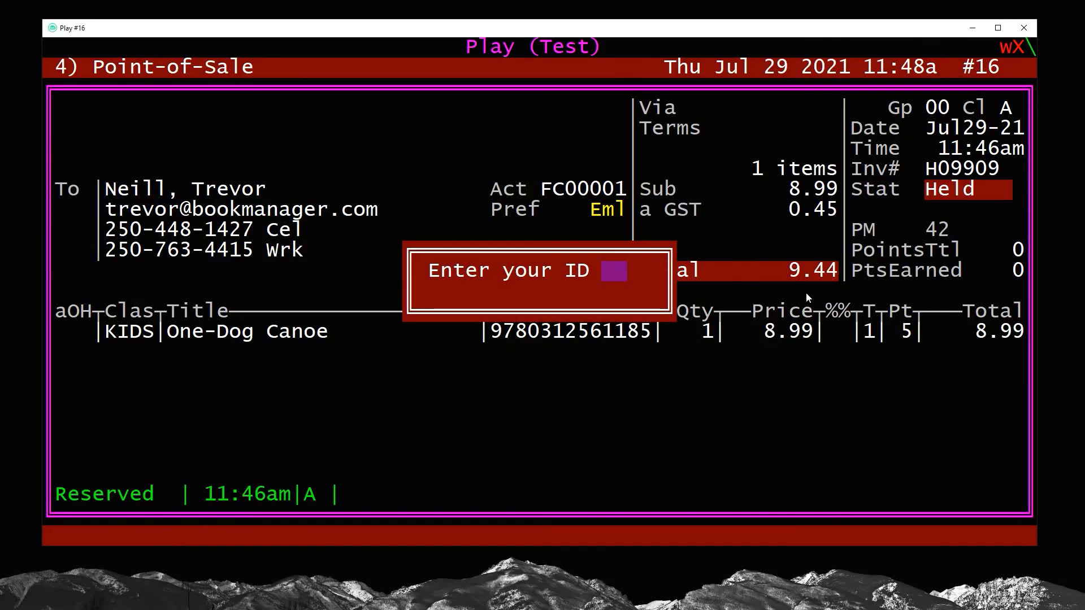
key("Return")
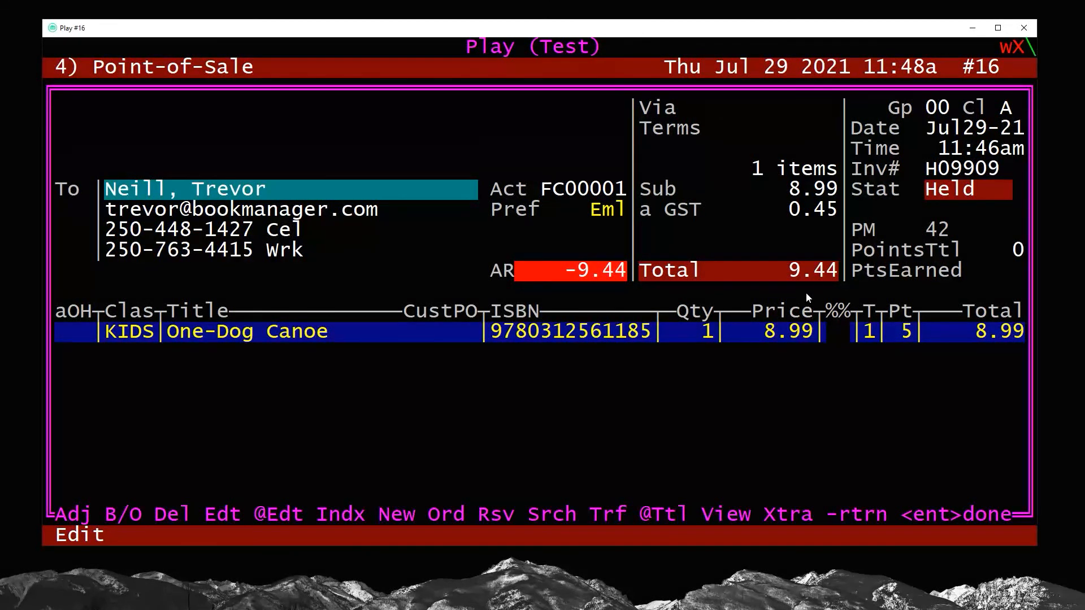
key("b")
key("Down")
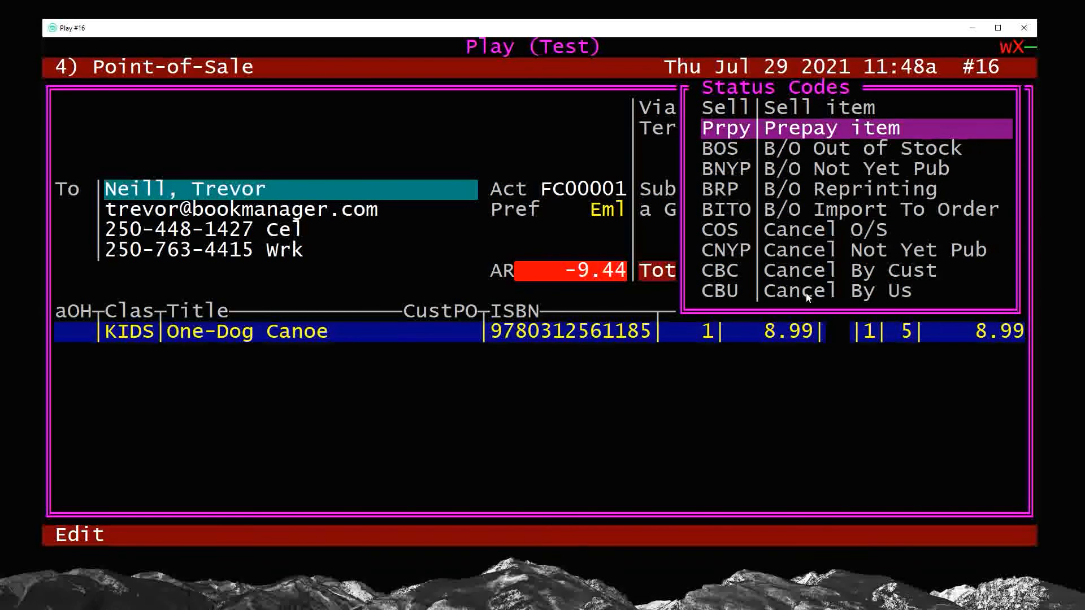
key("Return")
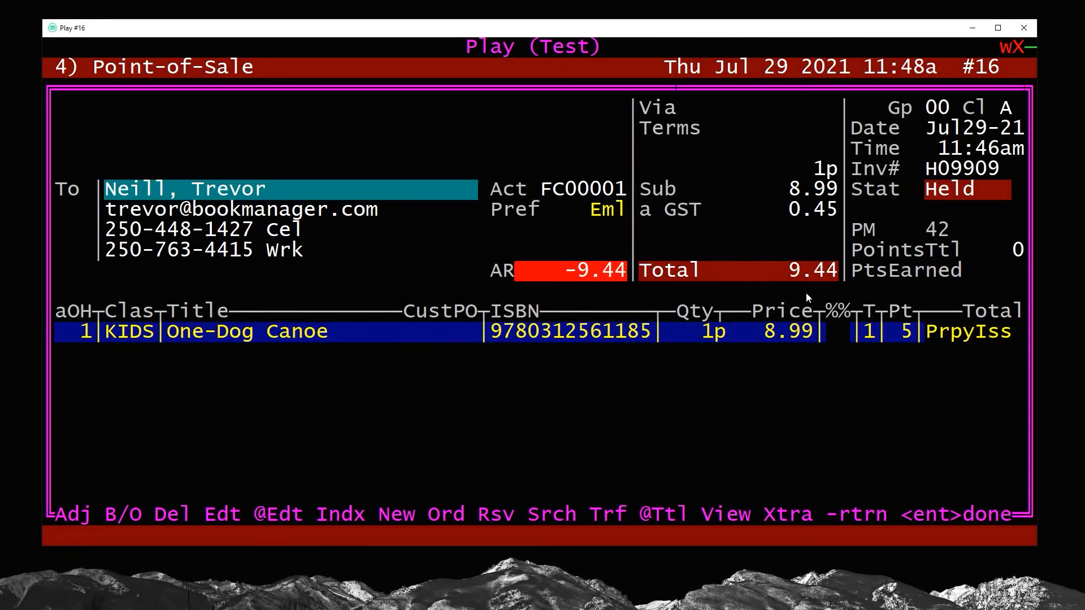
Complete the prepaid One-Dog Canoe sale with a Held invoice for future pick-up, tendering 9.44 as CreditRdm.
key("Return")
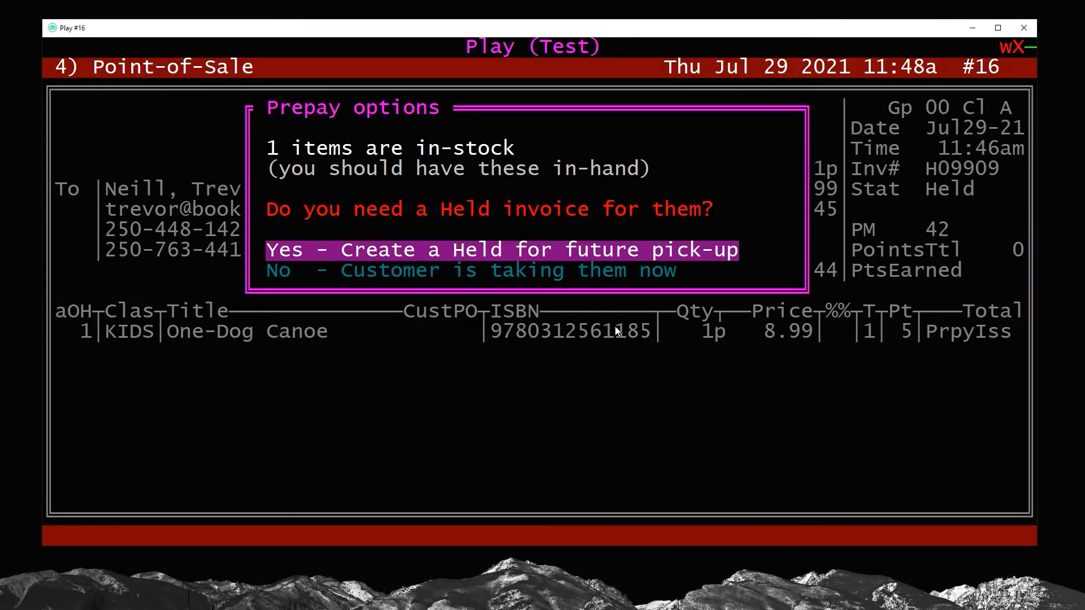
key("Return")
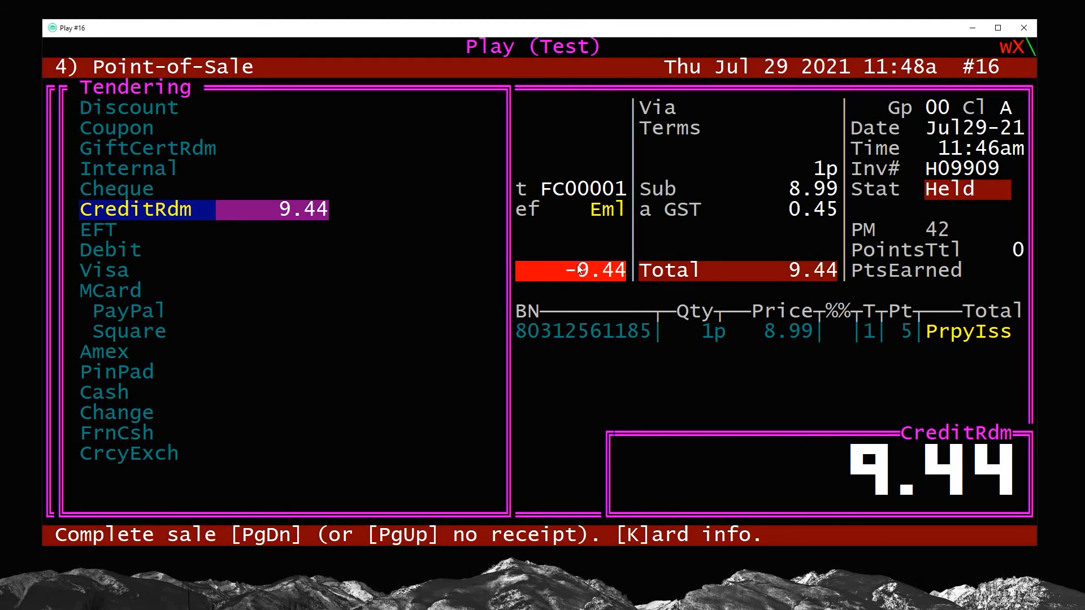
key("Page_Down")
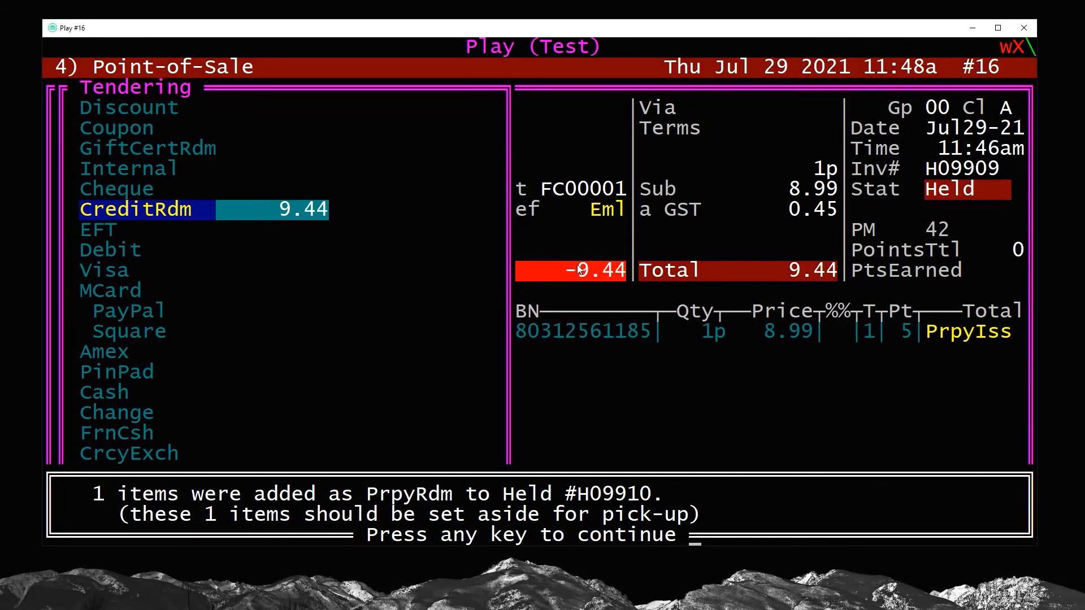
key("Return")
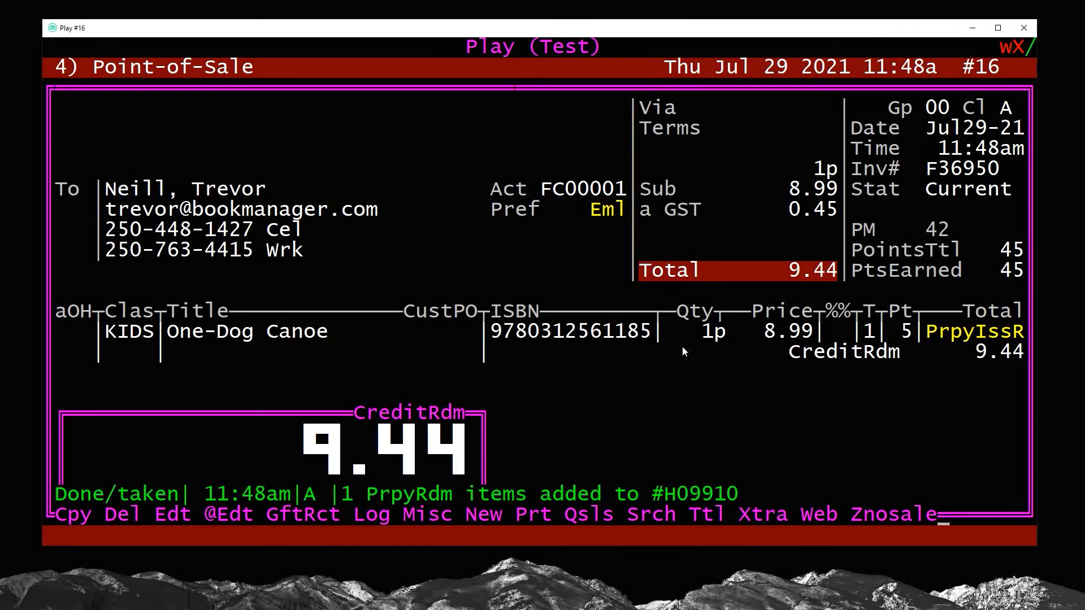
left_click_drag(613, 269, 528, 272)
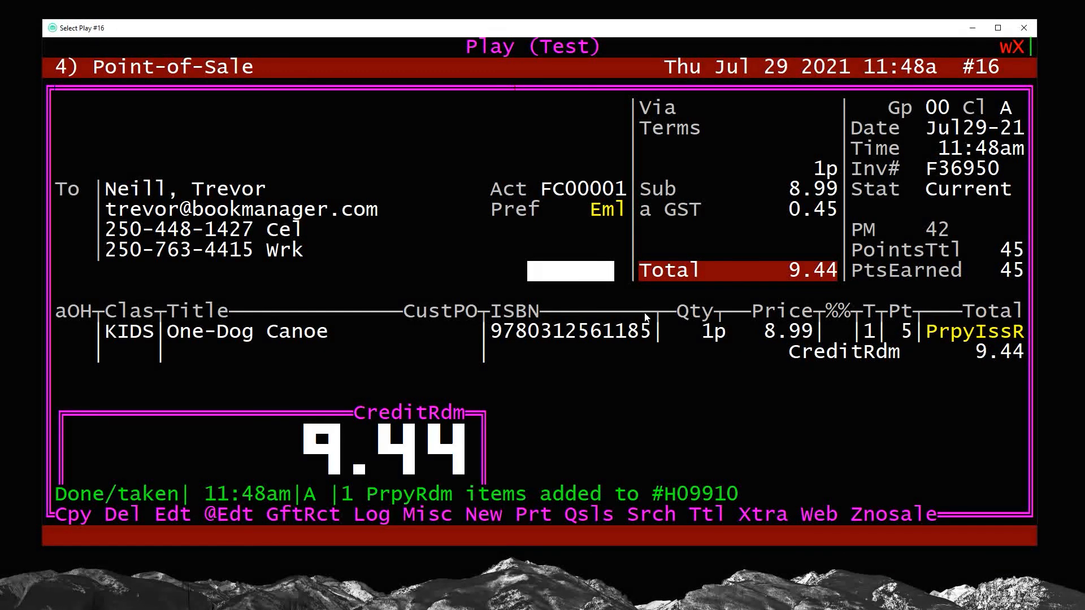
Examine the One-Dog Canoe entry in the STAFF-class customer's history and open its held invoice in Point-of-Sale to check the total.
key("F6")
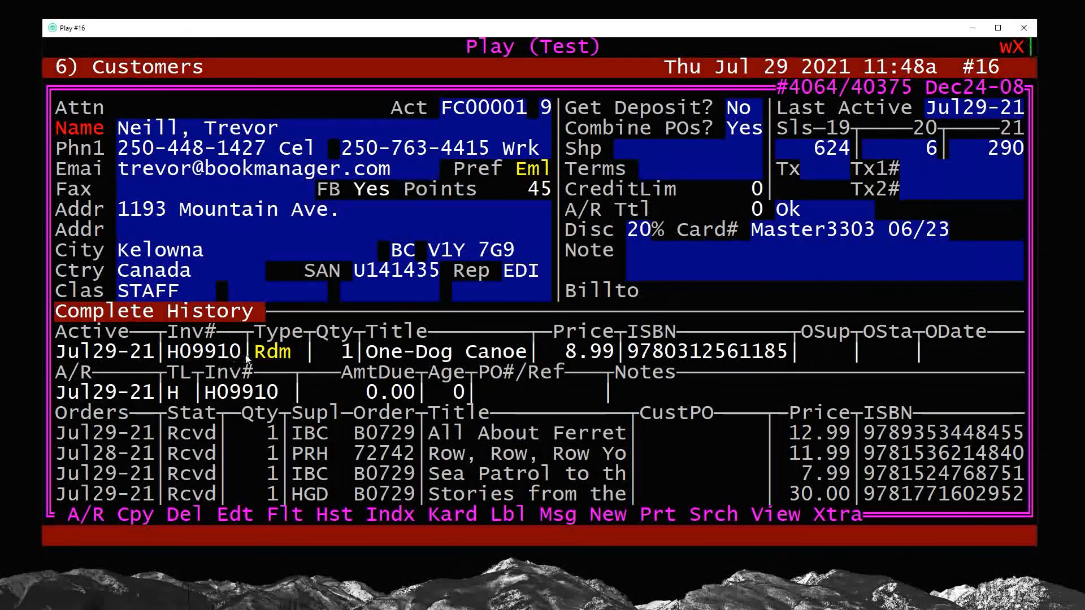
left_click_drag(56, 351, 527, 356)
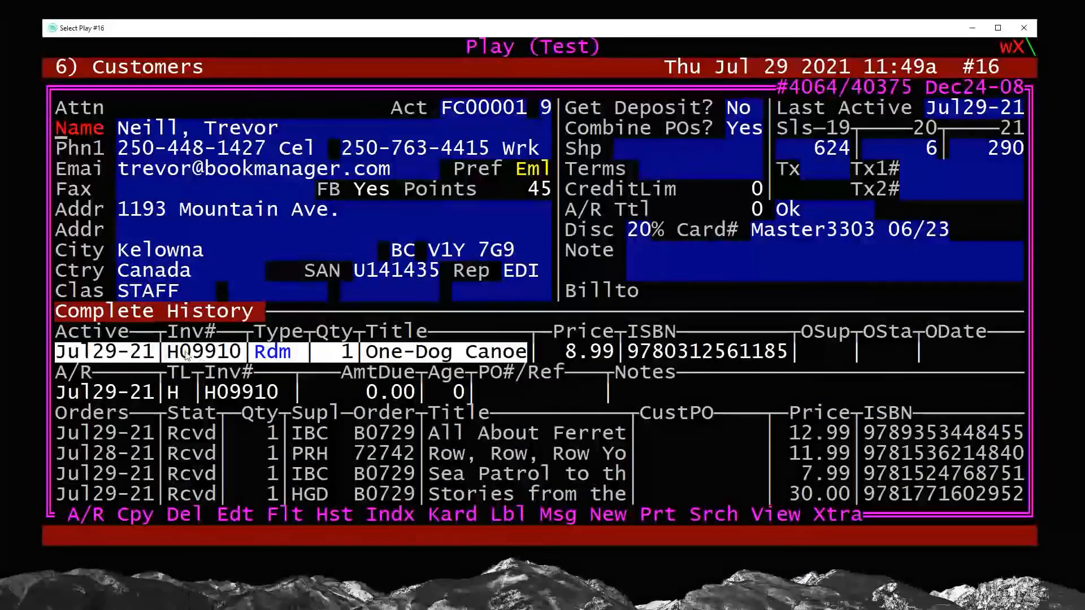
left_click_drag(168, 352, 242, 356)
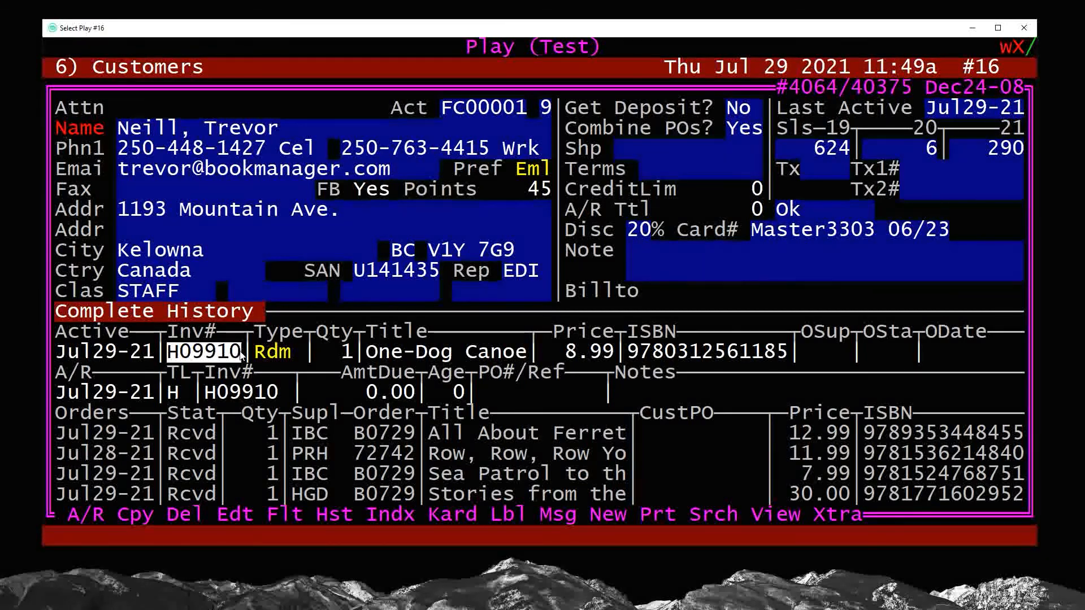
key("h")
key("Return")
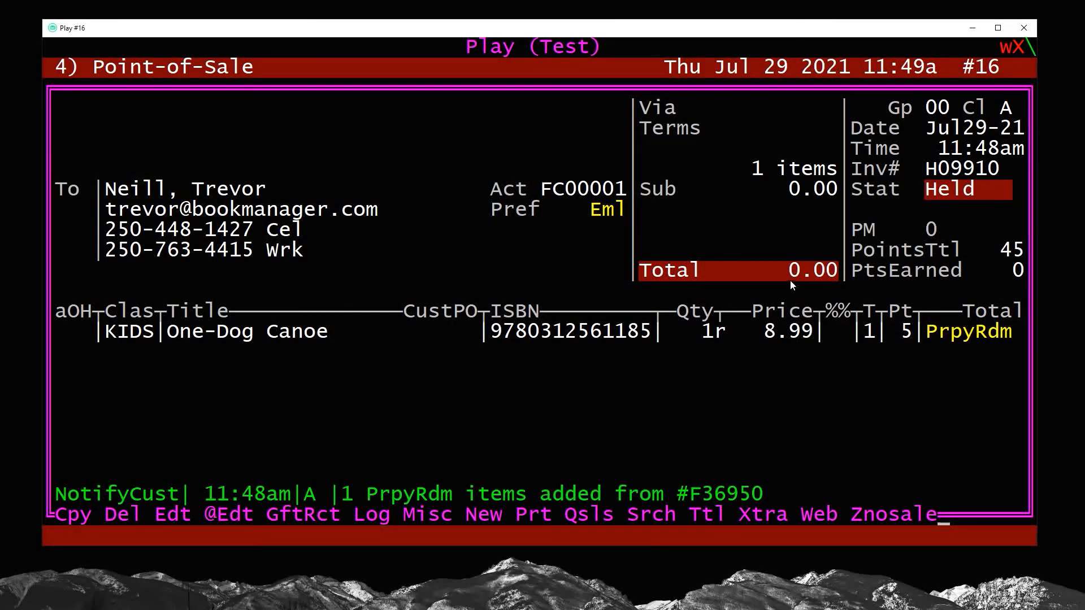
left_click_drag(791, 276, 835, 280)
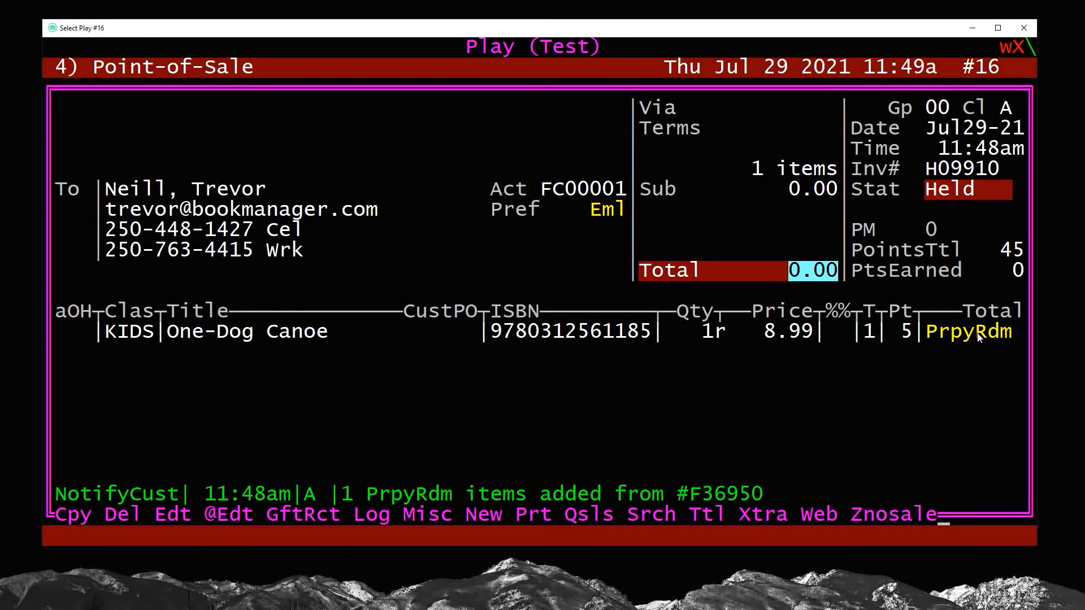